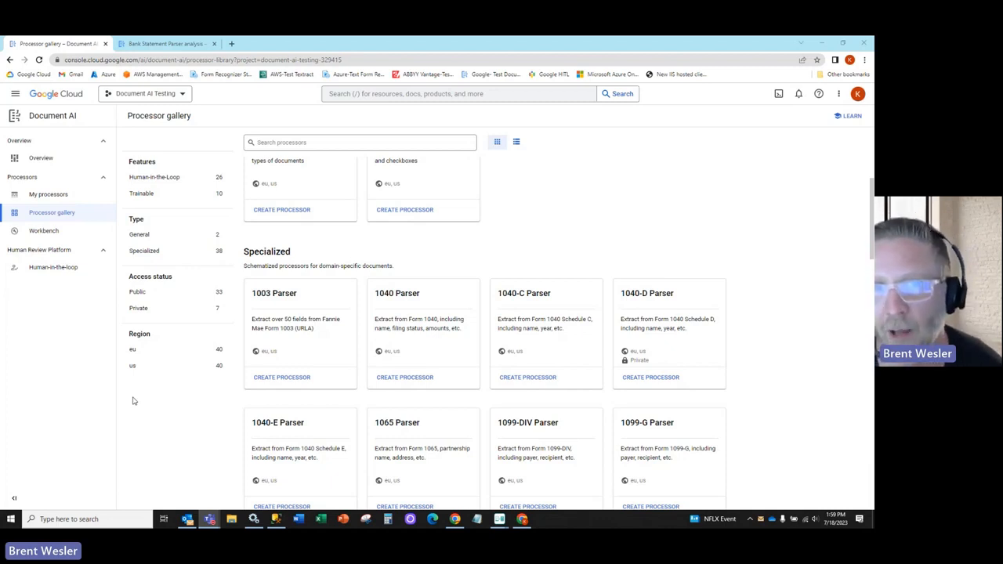
Step: Search the cloud console for Document AI, open the product, and go to its processor gallery
{"action": "left_click", "coordinate": [380, 94]}
{"action": "type", "text": "Document ai"}
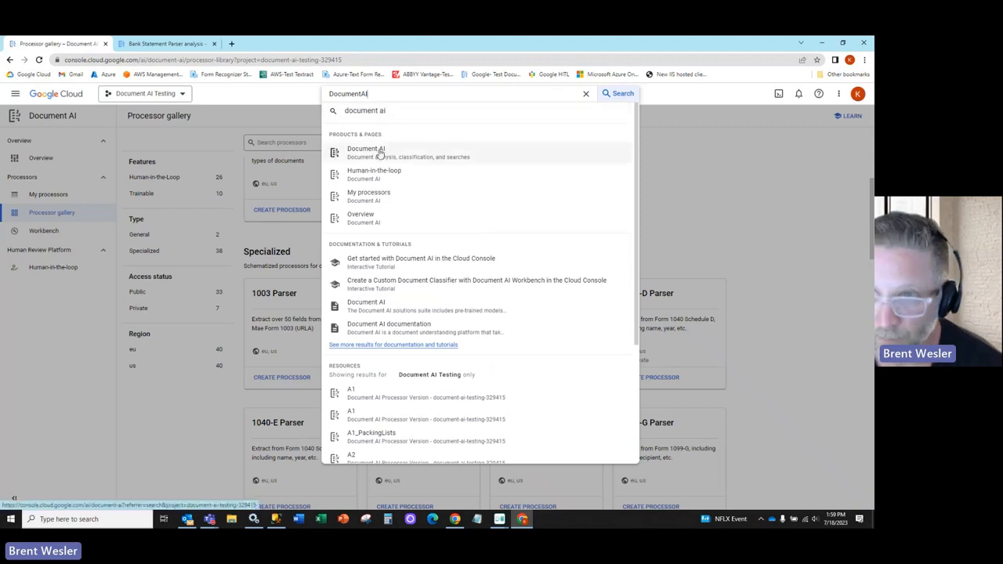
{"action": "left_click", "coordinate": [383, 153]}
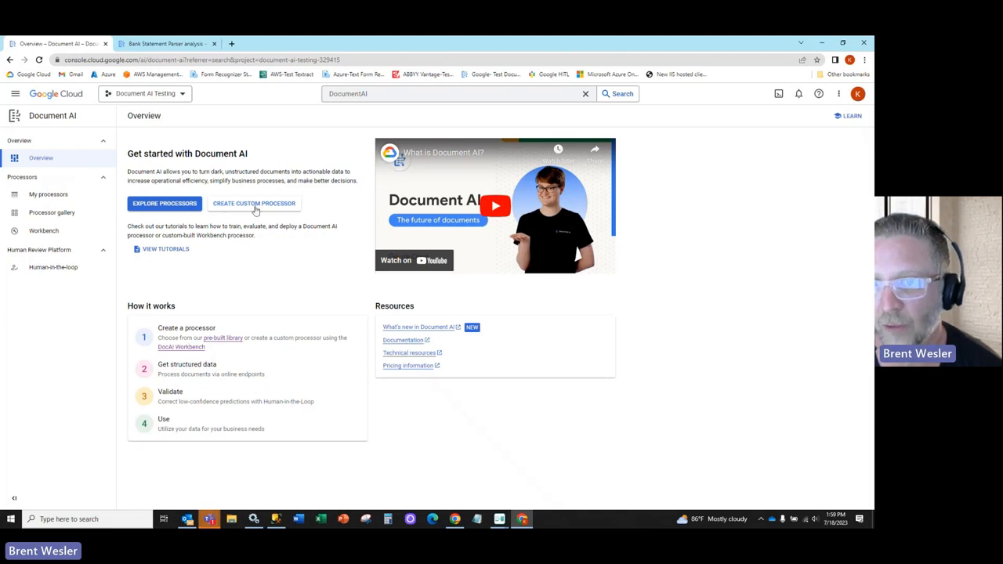
{"action": "left_click", "coordinate": [50, 214]}
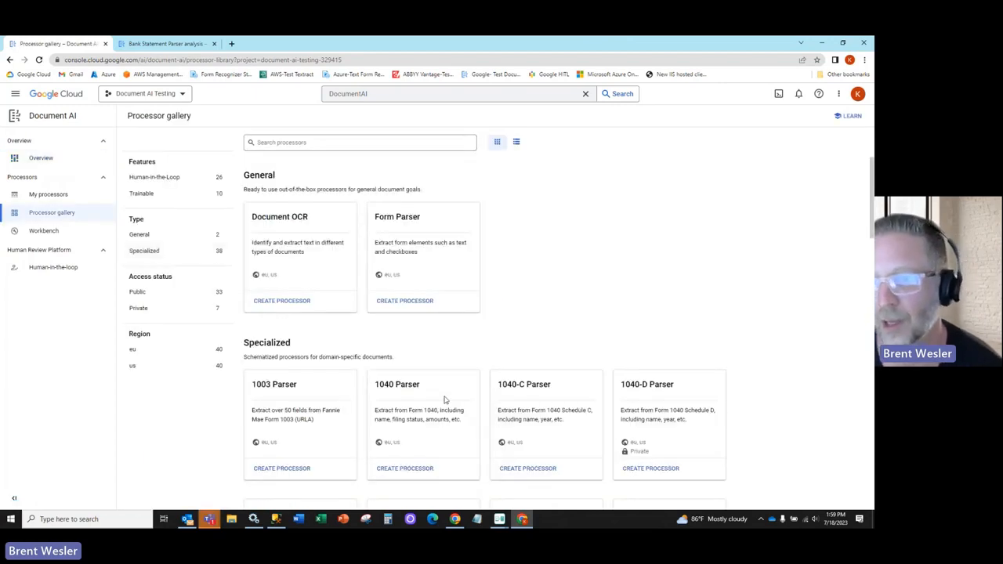
Step: Examine the general and specialized parsers offered in the processor gallery, from the tax form parsers to the W9 Parser
{"action": "scroll", "coordinate": [444, 399], "scroll_direction": "down", "scroll_amount": 3}
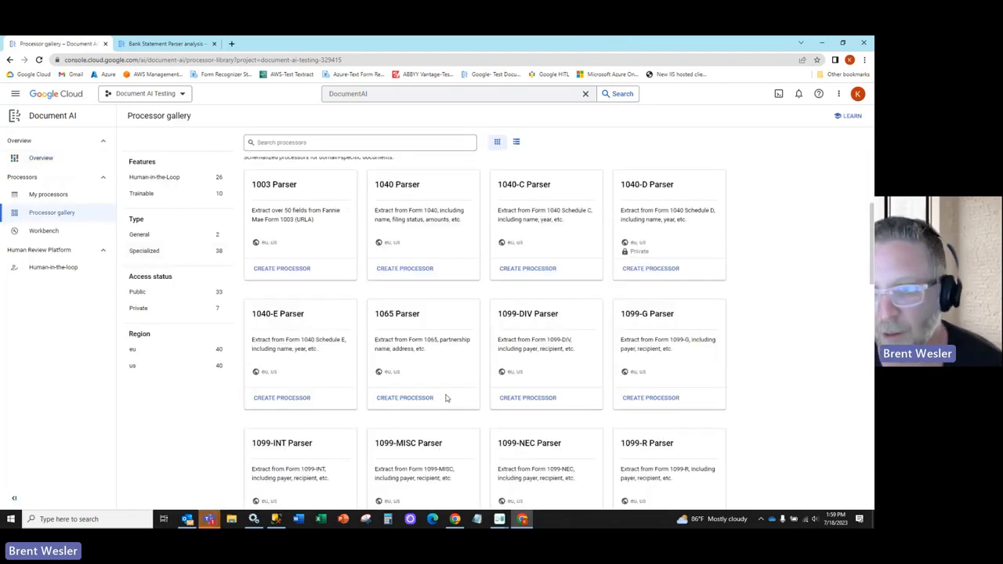
{"action": "scroll", "coordinate": [446, 399], "scroll_direction": "down", "scroll_amount": 2}
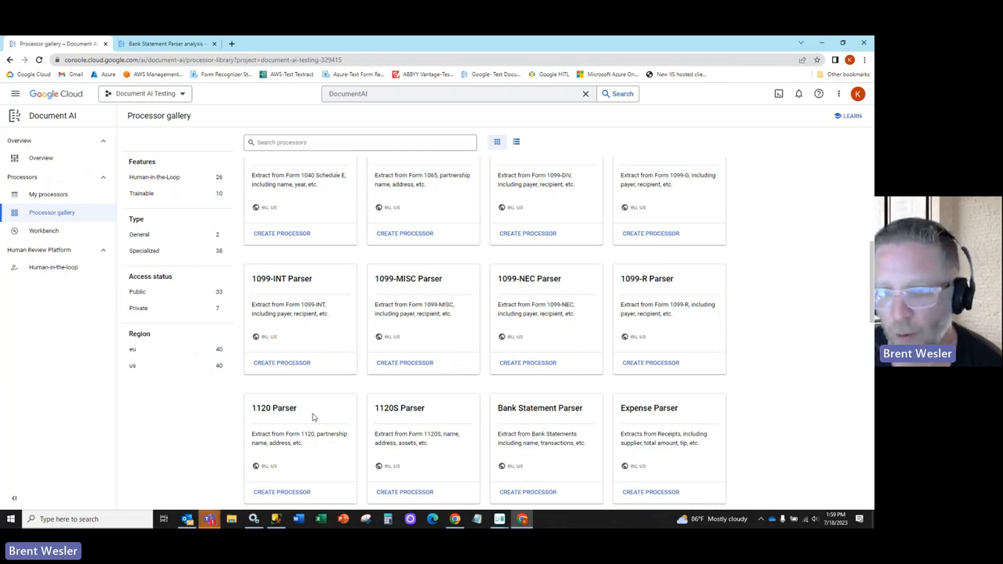
{"action": "scroll", "coordinate": [312, 417], "scroll_direction": "down", "scroll_amount": 4}
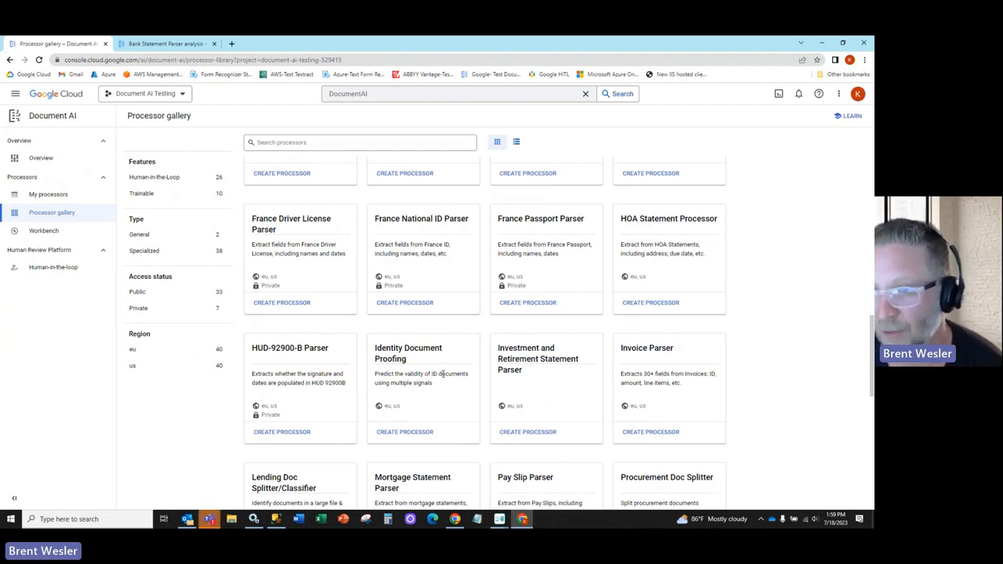
{"action": "scroll", "coordinate": [435, 377], "scroll_direction": "down", "scroll_amount": 1}
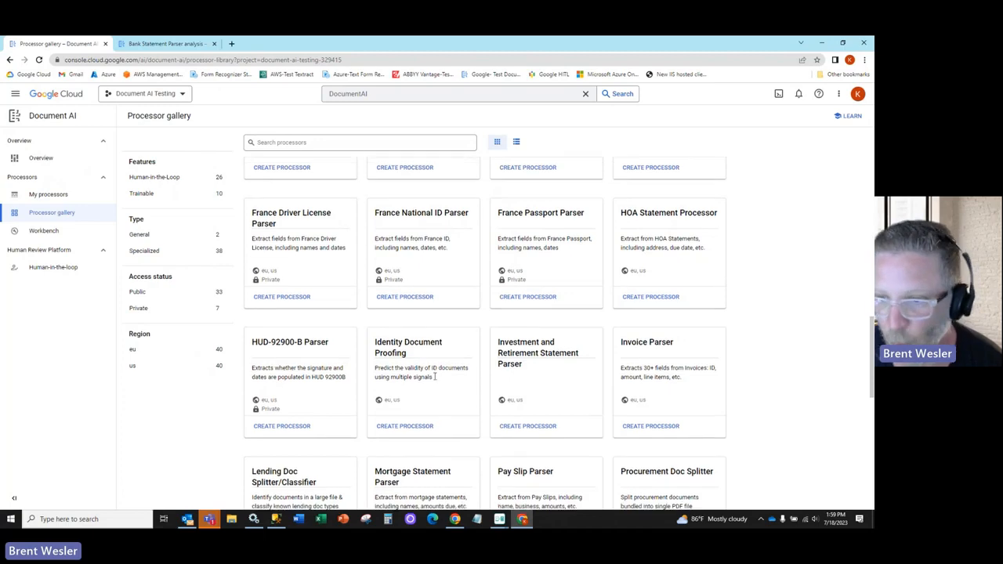
{"action": "scroll", "coordinate": [434, 376], "scroll_direction": "down", "scroll_amount": 2}
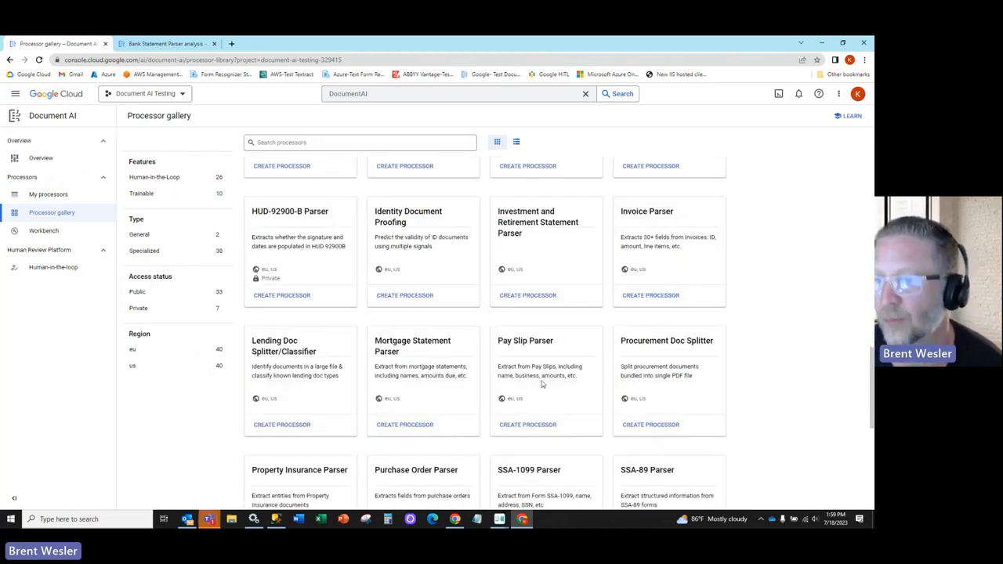
{"action": "scroll", "coordinate": [541, 384], "scroll_direction": "down", "scroll_amount": 2}
{"action": "scroll", "coordinate": [462, 380], "scroll_direction": "down", "scroll_amount": 2}
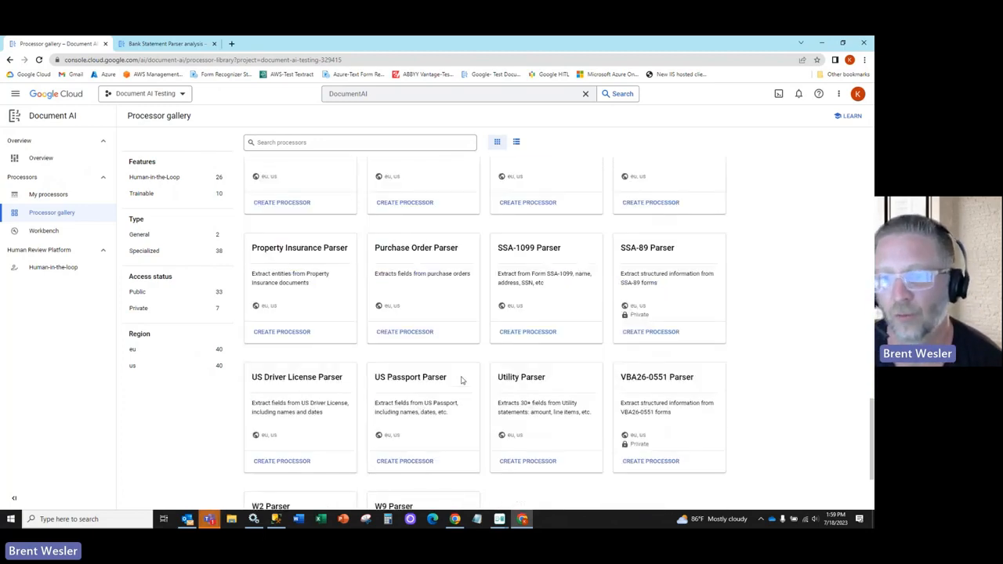
{"action": "scroll", "coordinate": [462, 380], "scroll_direction": "down", "scroll_amount": 1}
{"action": "scroll", "coordinate": [432, 362], "scroll_direction": "down", "scroll_amount": 1}
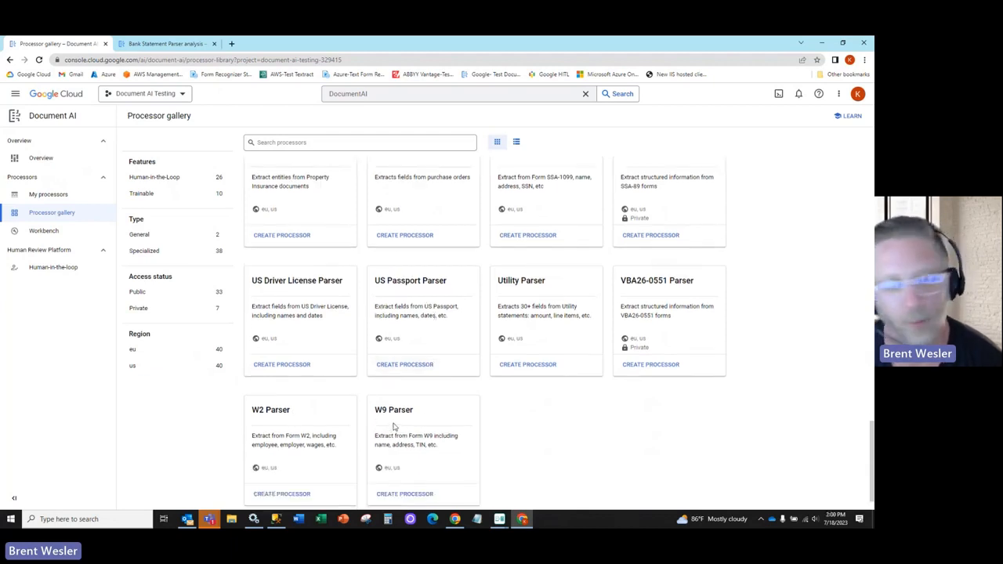
{"action": "scroll", "coordinate": [479, 412], "scroll_direction": "up", "scroll_amount": 2}
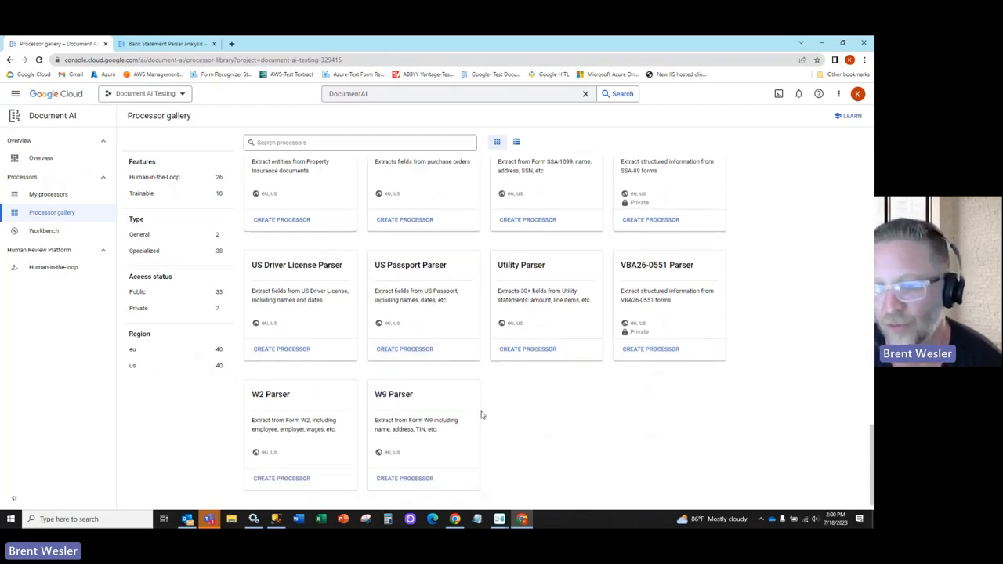
{"action": "scroll", "coordinate": [481, 413], "scroll_direction": "up", "scroll_amount": 12}
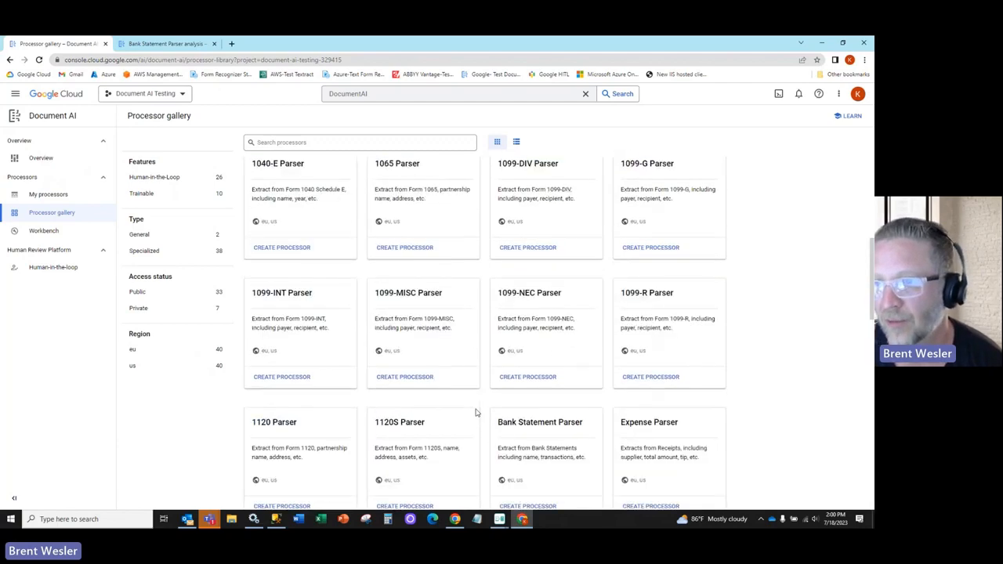
{"action": "scroll", "coordinate": [475, 413], "scroll_direction": "up", "scroll_amount": 3}
Step: Create a Bank Statement Parser processor named BankStatement1 in the US region with a Google-managed encryption key
{"action": "scroll", "coordinate": [477, 413], "scroll_direction": "down", "scroll_amount": 6}
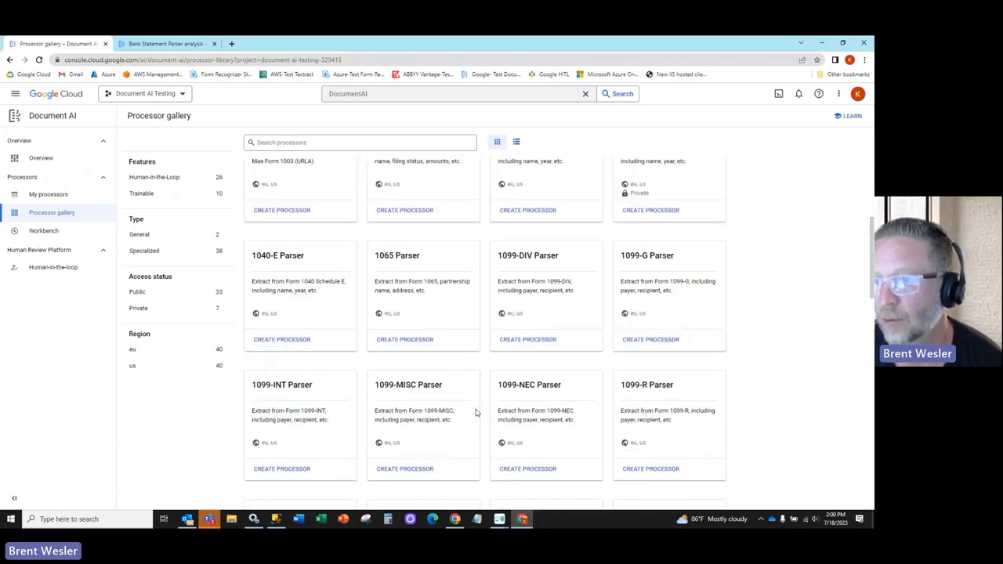
{"action": "scroll", "coordinate": [478, 412], "scroll_direction": "down", "scroll_amount": 1}
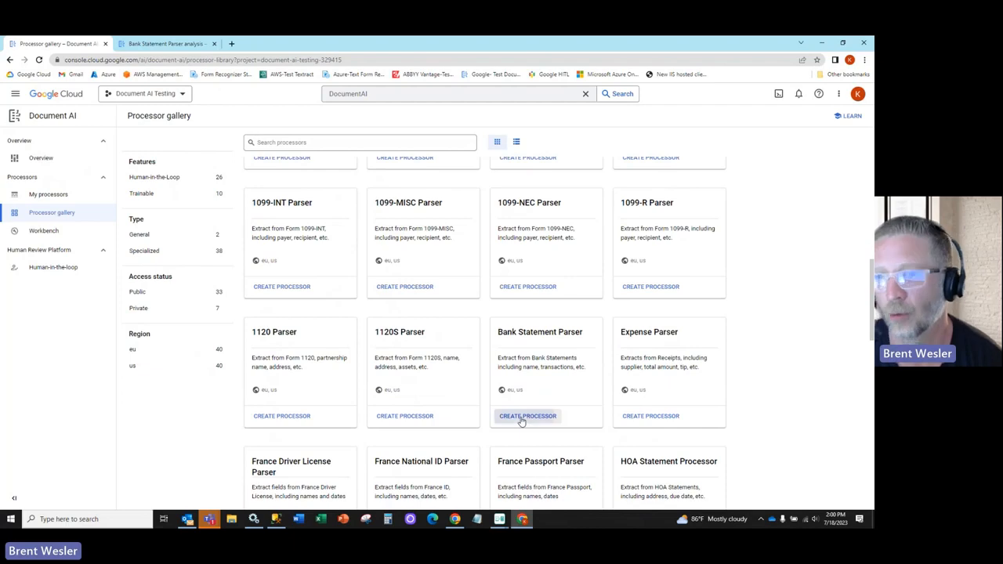
{"action": "left_click", "coordinate": [523, 416]}
{"action": "left_click", "coordinate": [679, 175]}
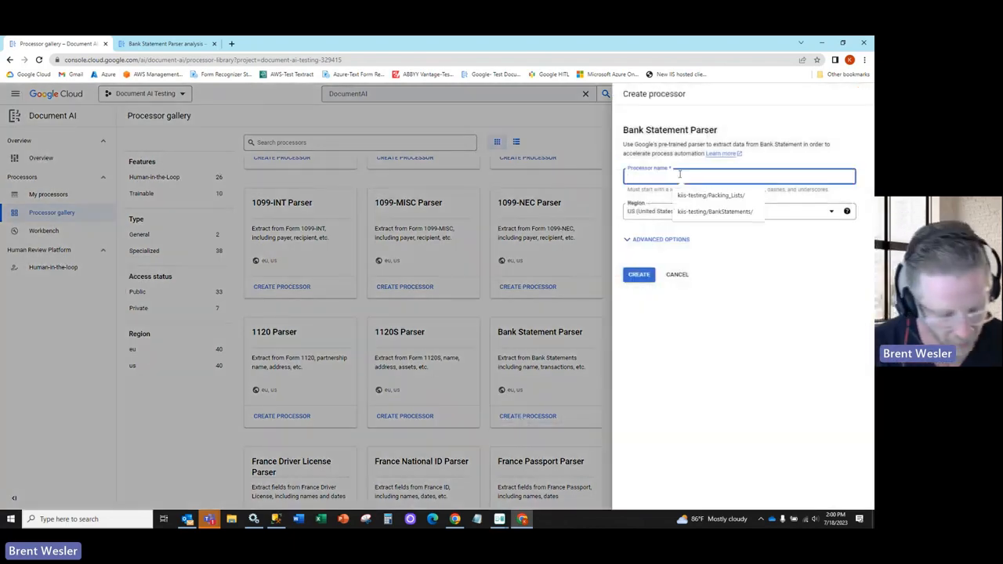
{"action": "type", "text": "BankSta"}
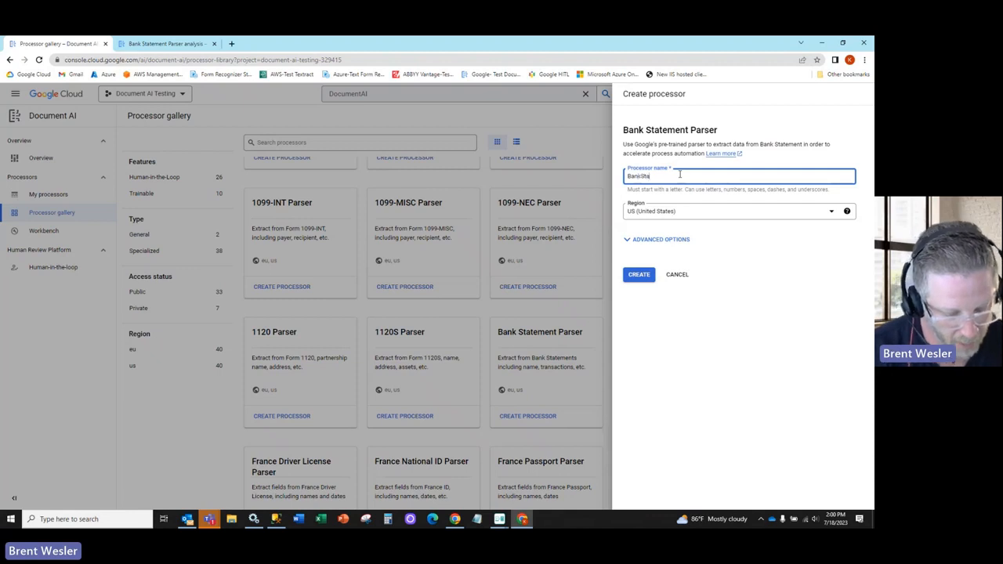
{"action": "type", "text": "tement1"}
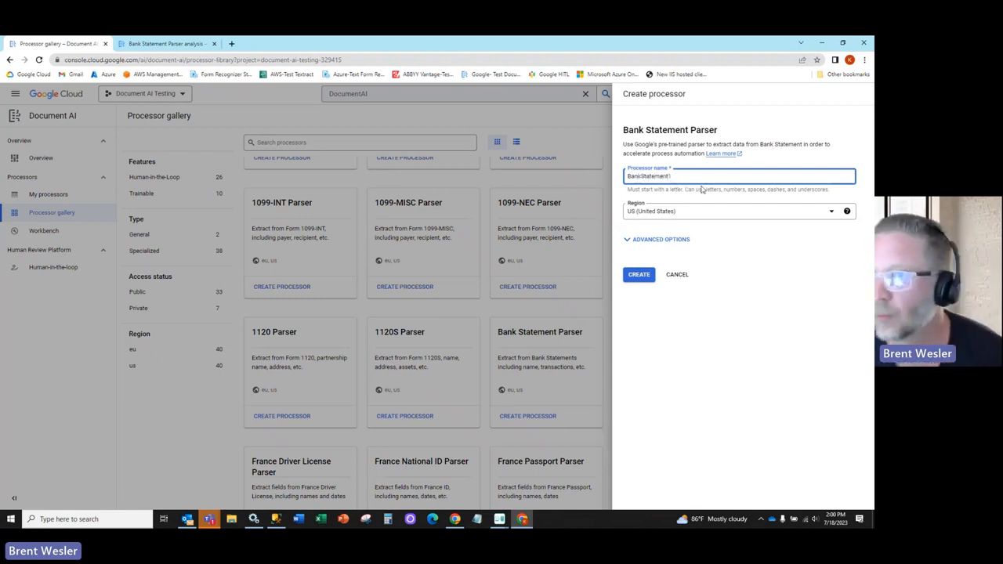
{"action": "left_click", "coordinate": [647, 240]}
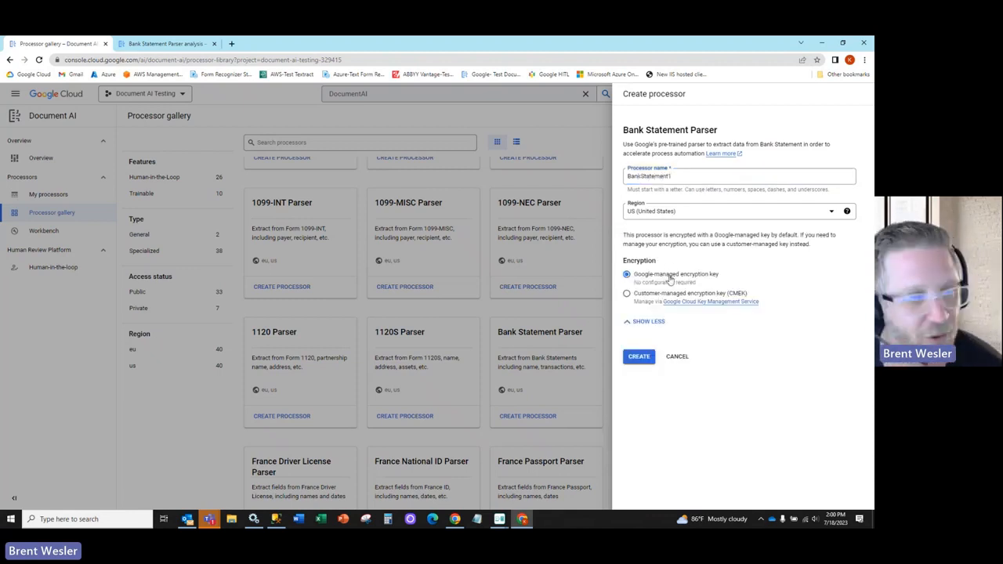
{"action": "left_click", "coordinate": [639, 358]}
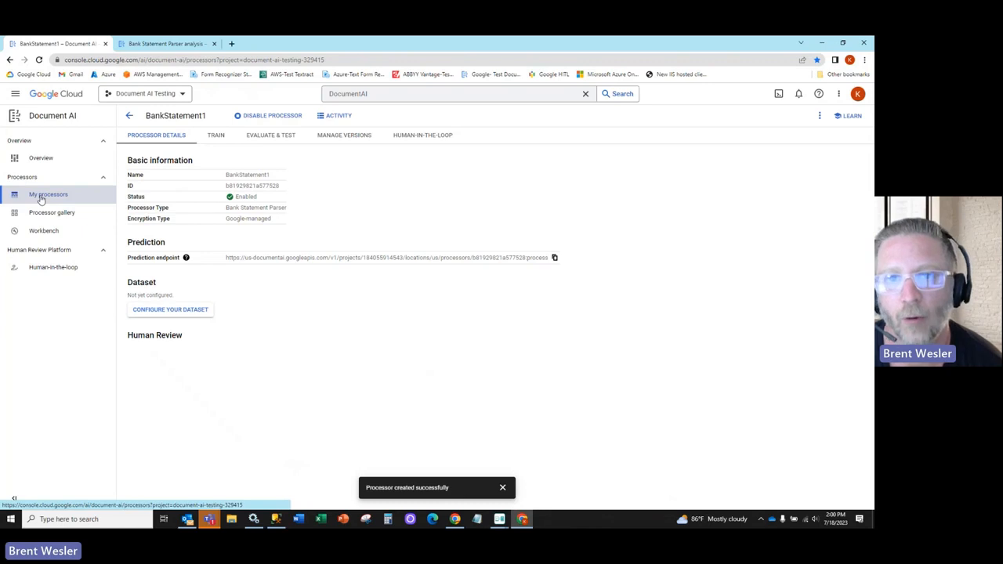
Step: Open BankStatement1 from the list of own processors and examine its ID and its training dataset setup
{"action": "left_click", "coordinate": [41, 198]}
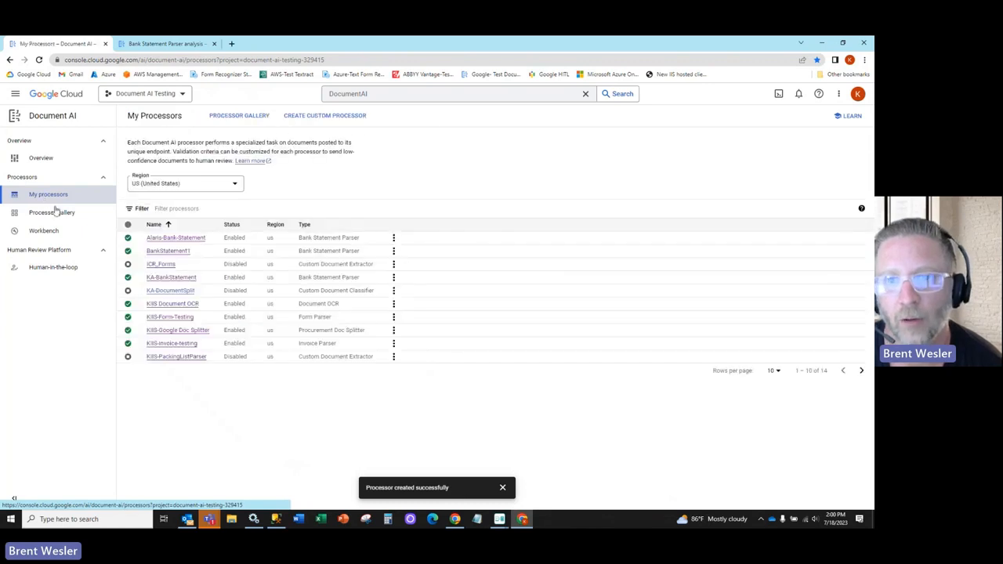
{"action": "left_click", "coordinate": [162, 252]}
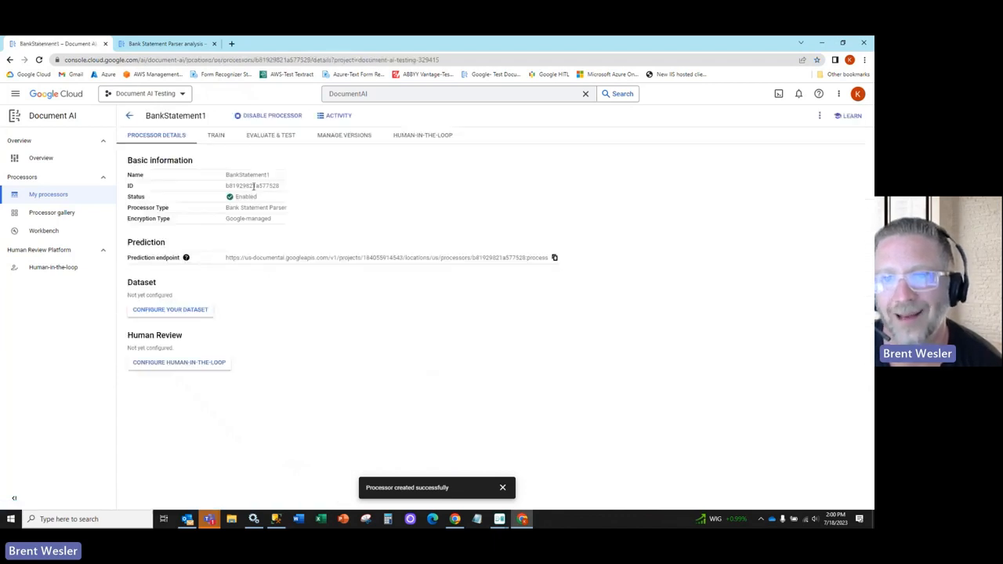
{"action": "double_click", "coordinate": [253, 188]}
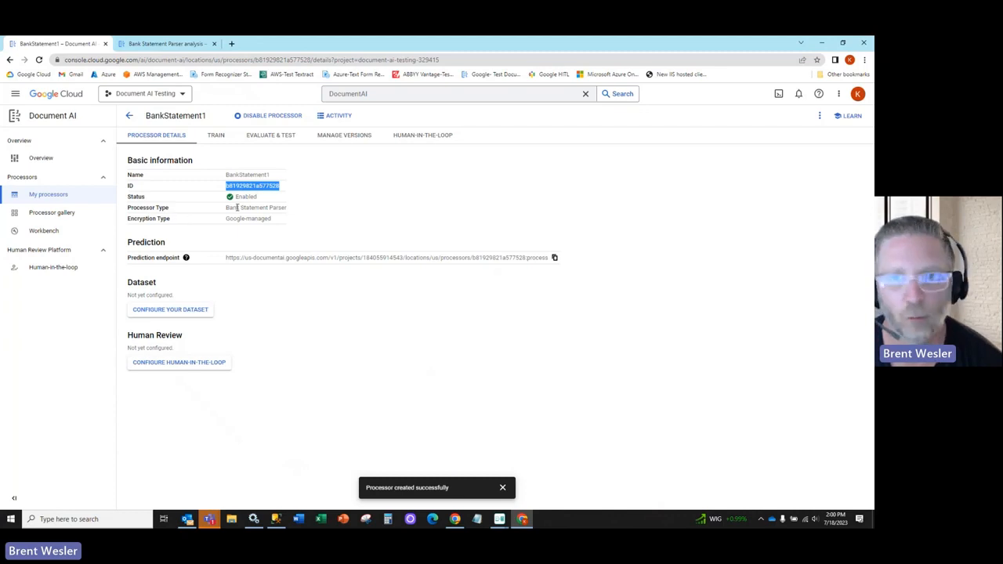
{"action": "left_click", "coordinate": [216, 135]}
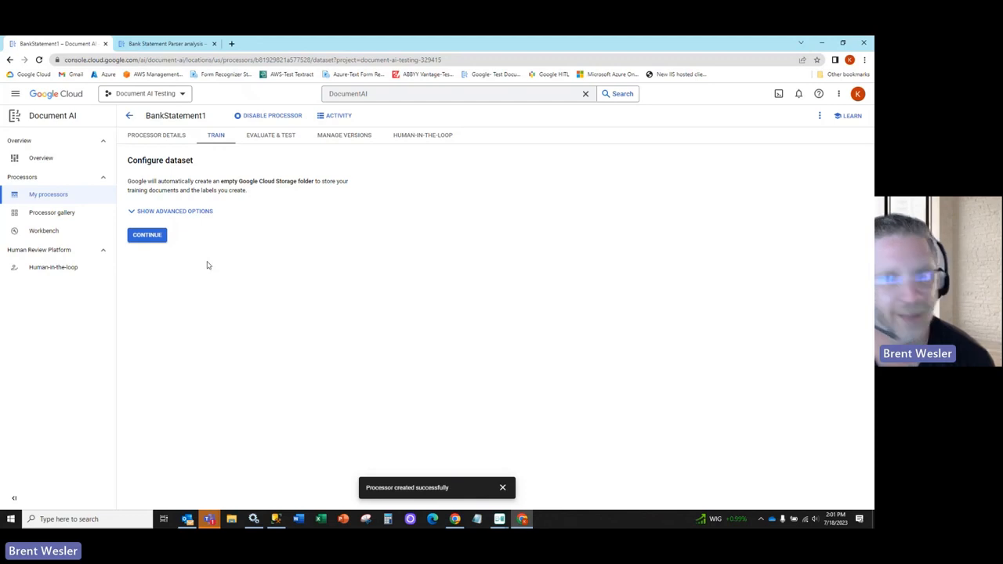
Step: View the sample Bank Statement Parser analysis, and select the processor ID in BankStatement1's details
{"action": "left_click", "coordinate": [169, 45]}
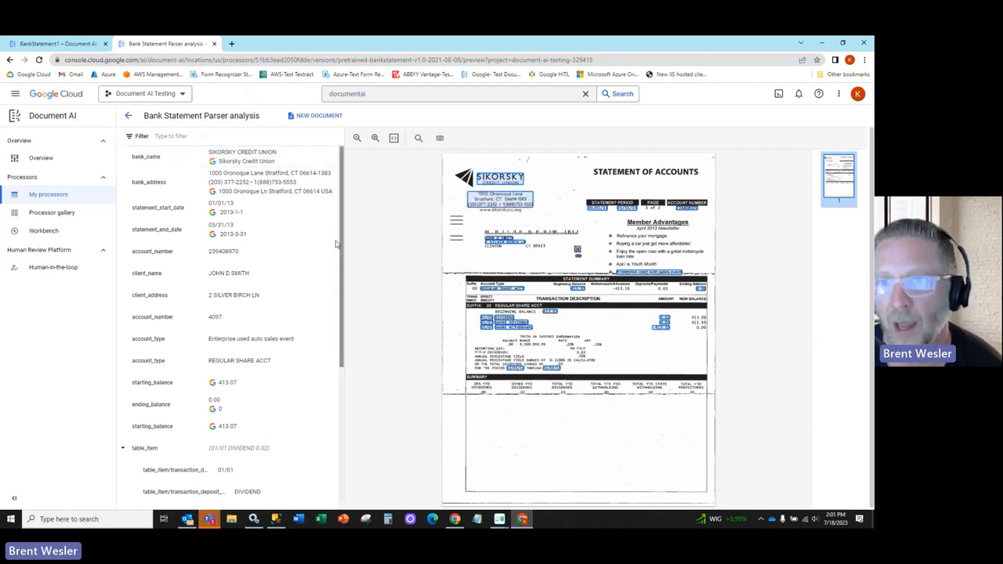
{"action": "left_click", "coordinate": [67, 43]}
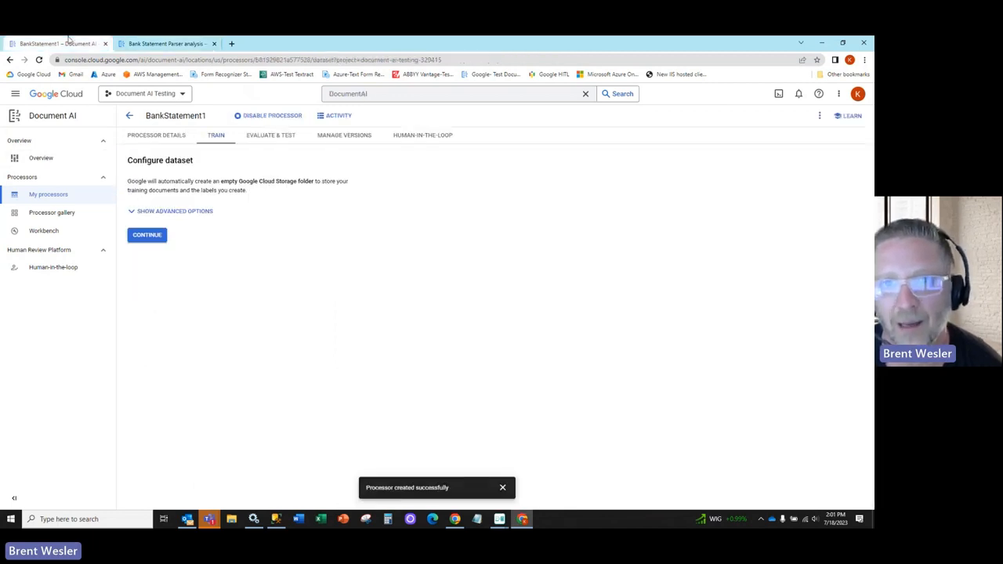
{"action": "left_click", "coordinate": [160, 137]}
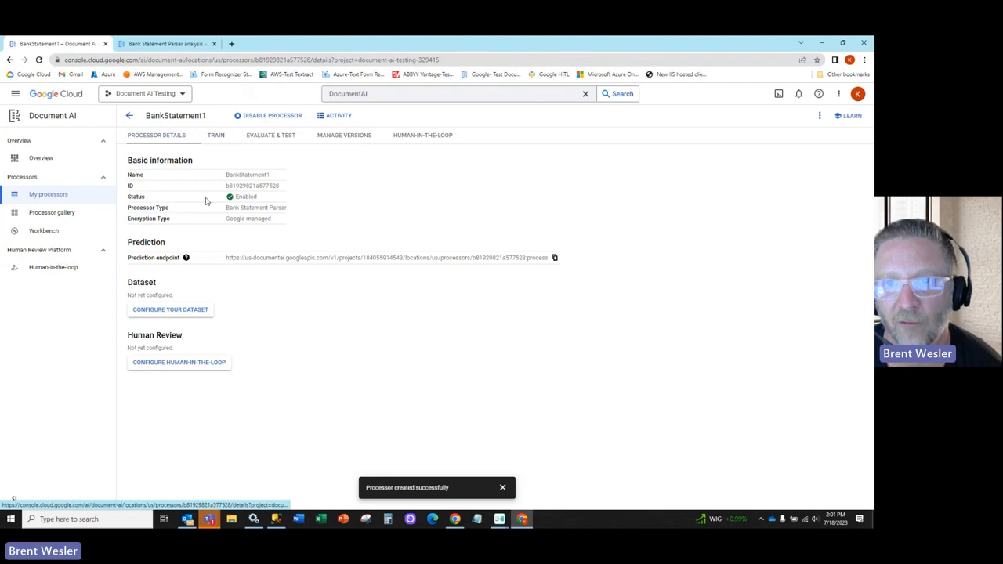
{"action": "double_click", "coordinate": [246, 186]}
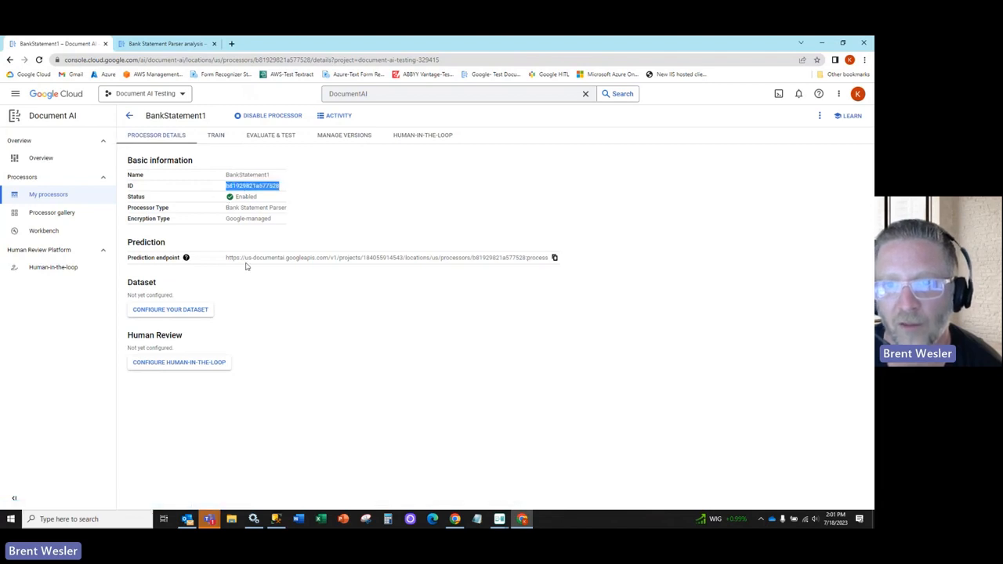
Step: Switch to the Setup data window and open the "KA-Google DocumentAI Extraction Bank Statement" extraction profile to check its Processor Id
{"action": "left_click", "coordinate": [822, 43]}
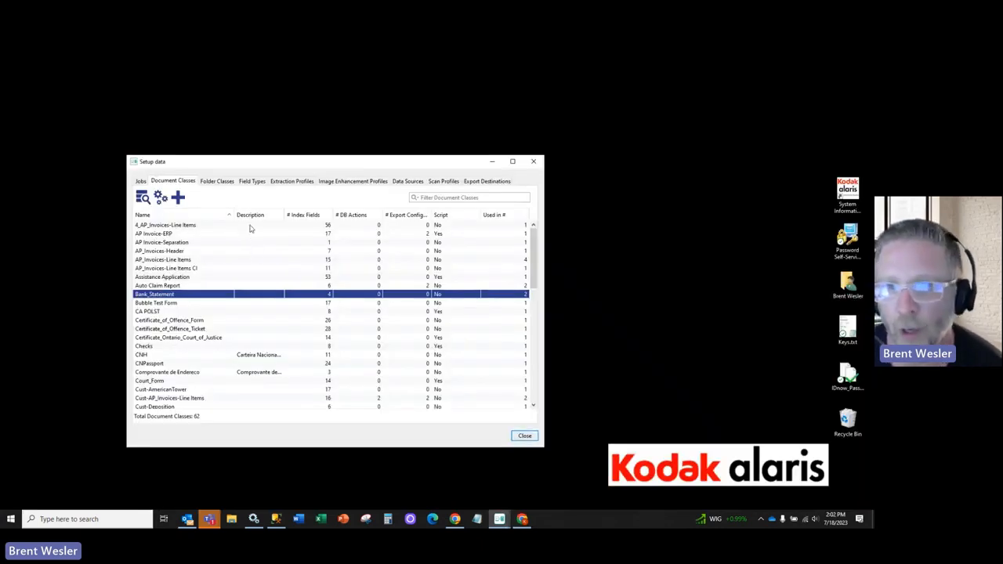
{"action": "left_click", "coordinate": [291, 181]}
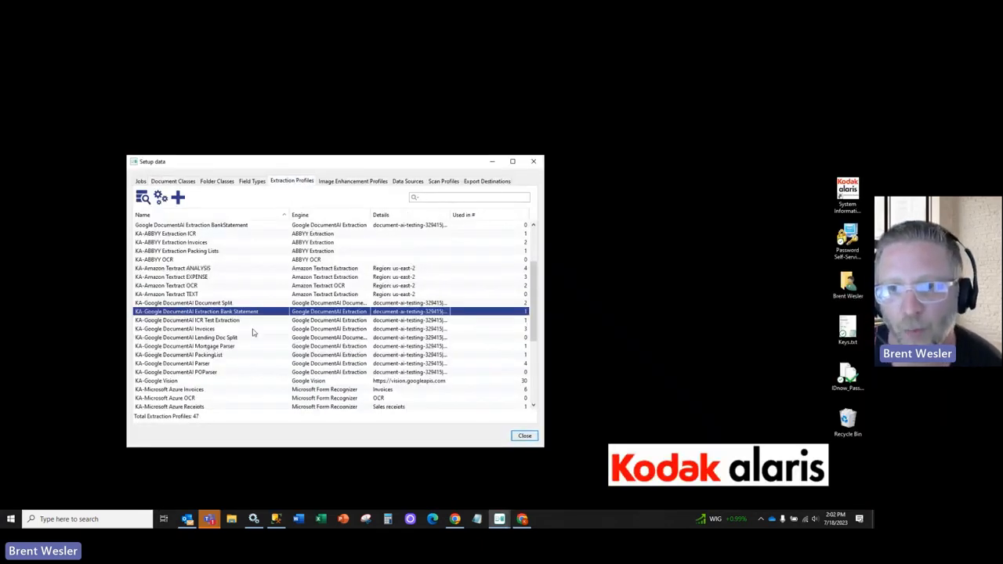
{"action": "double_click", "coordinate": [234, 313]}
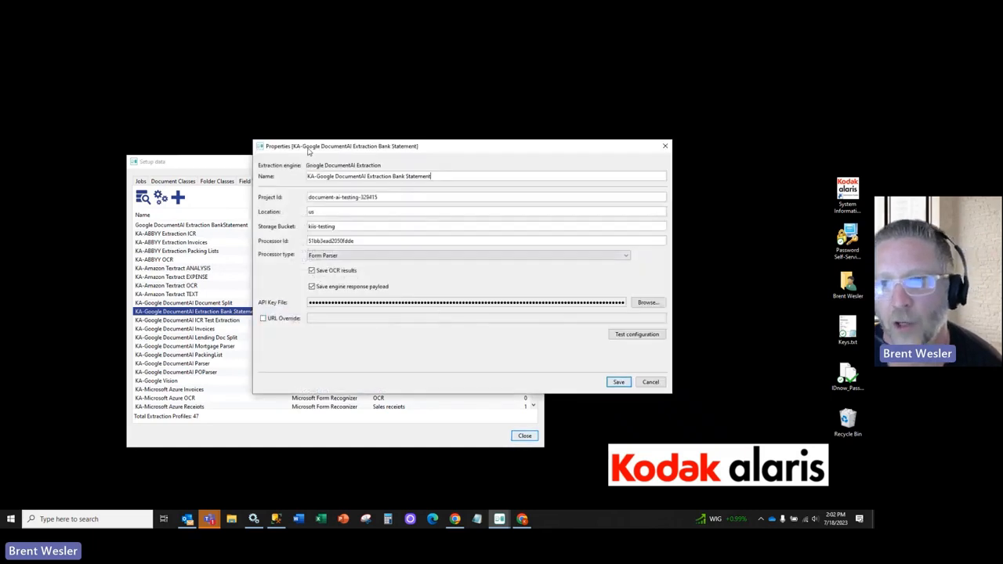
{"action": "left_click_drag", "start_coordinate": [308, 149], "coordinate": [235, 149]}
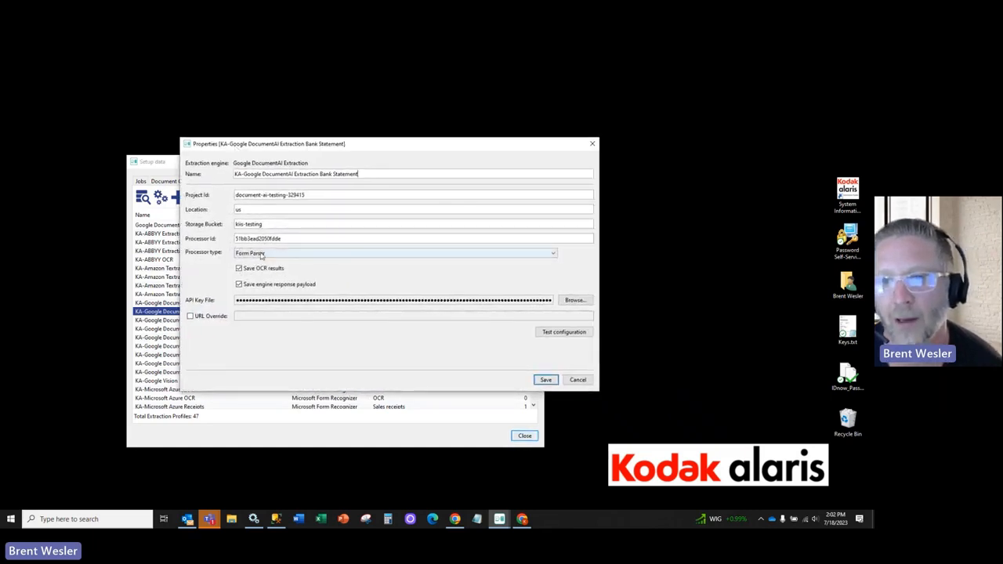
{"action": "left_click_drag", "start_coordinate": [277, 237], "coordinate": [229, 238]}
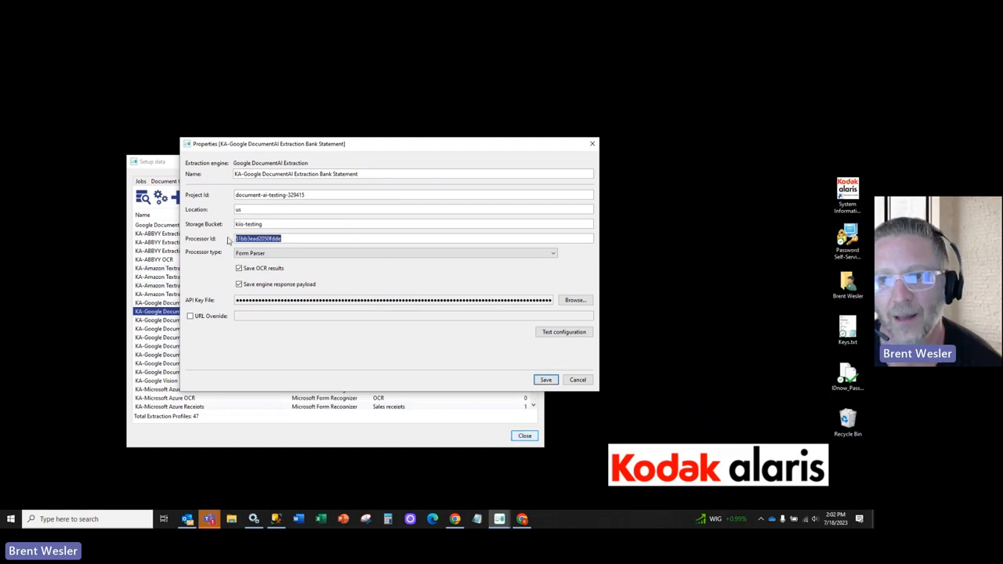
{"action": "left_click", "coordinate": [420, 241]}
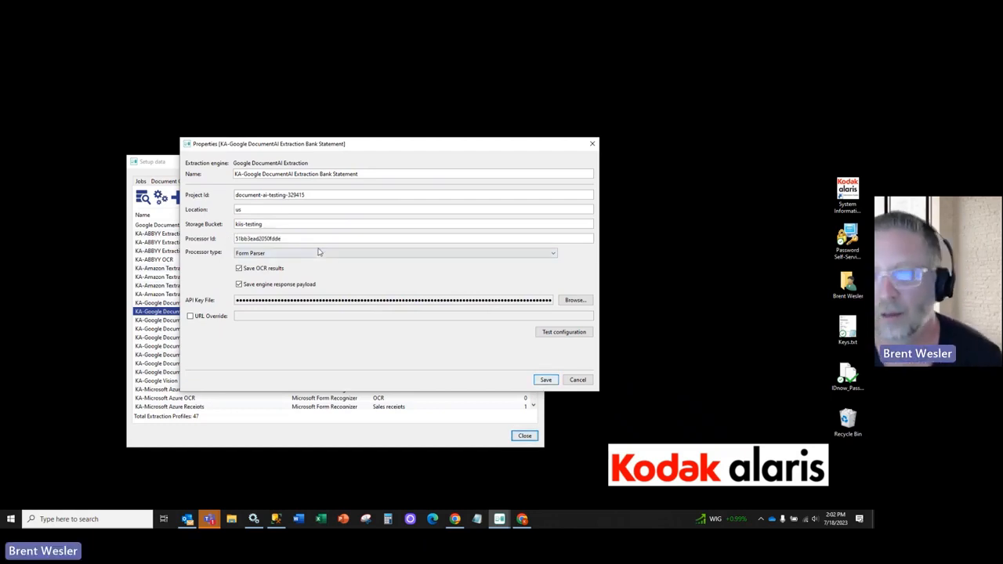
Step: Copy BankStatement1's processor ID from Google Cloud, replace the Processor Id in the bank statement extraction profile with it, and save the profile
{"action": "left_click", "coordinate": [522, 519]}
{"action": "right_click", "coordinate": [243, 185]}
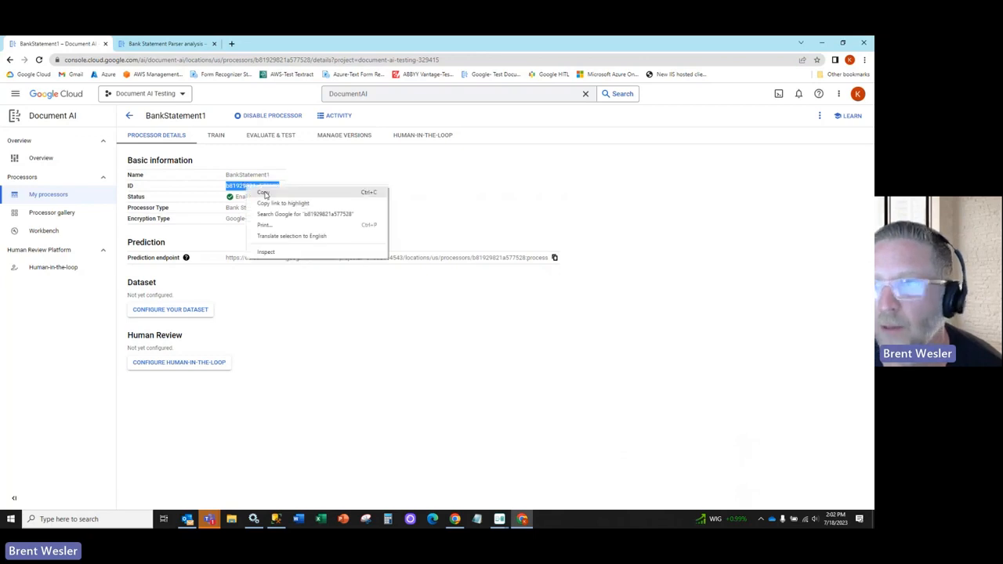
{"action": "left_click", "coordinate": [267, 196]}
{"action": "left_click", "coordinate": [821, 43]}
{"action": "left_click_drag", "start_coordinate": [284, 240], "coordinate": [149, 236]}
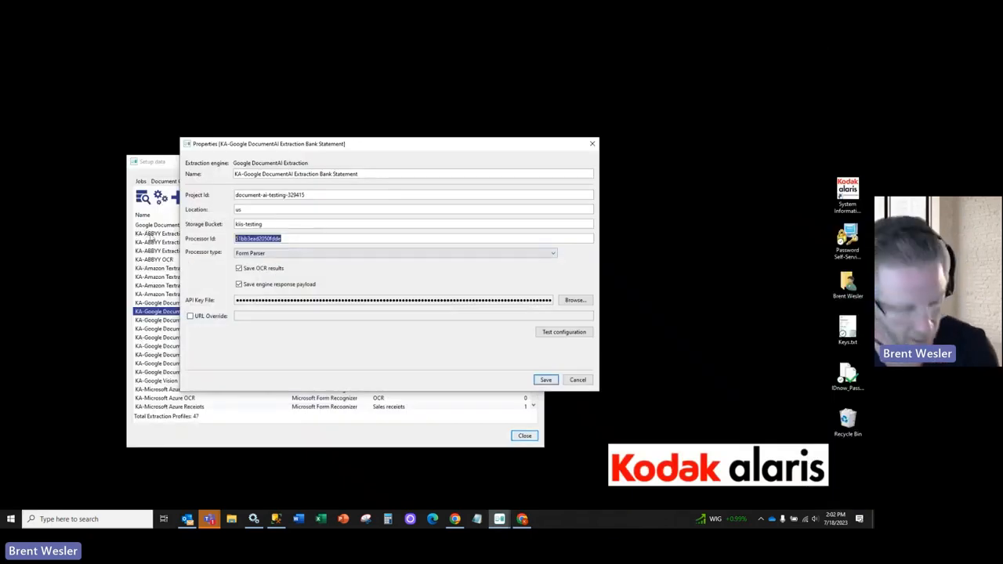
{"action": "key", "text": "ctrl+v"}
{"action": "left_click", "coordinate": [545, 382]}
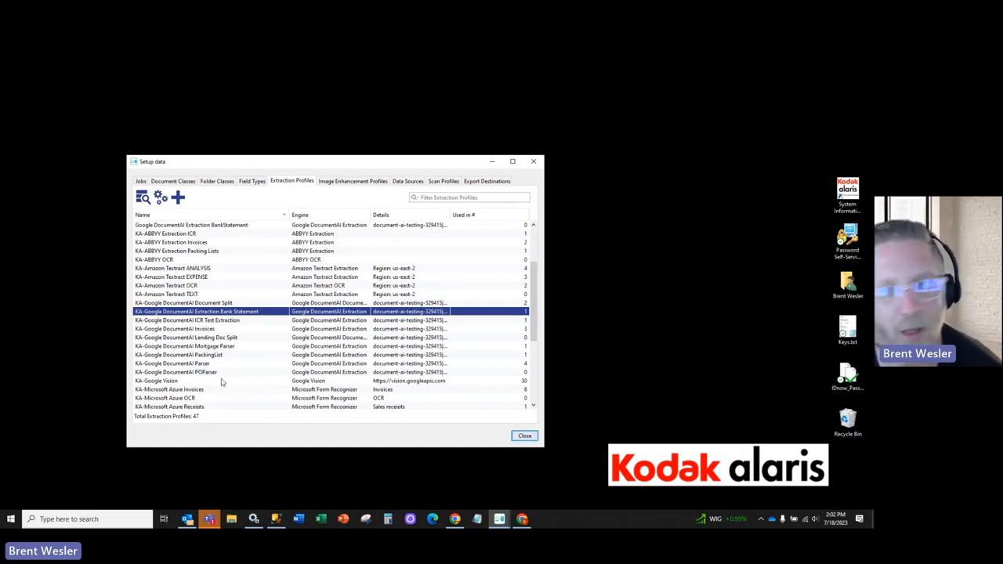
Step: Open the Bank Statements-Google job's Intelligent OCR step configuration and check which extraction profile it uses
{"action": "left_click", "coordinate": [217, 313]}
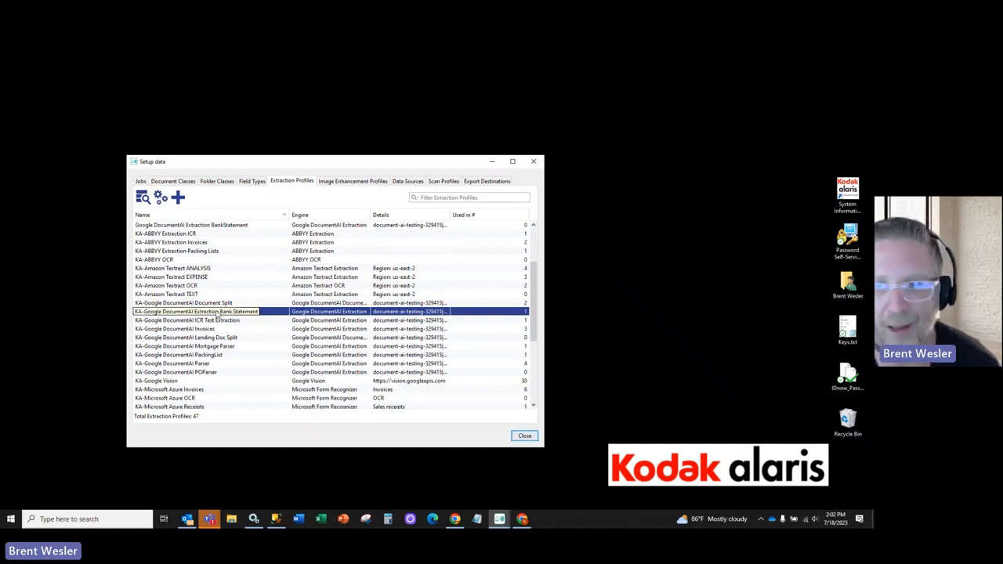
{"action": "left_click", "coordinate": [140, 181]}
{"action": "double_click", "coordinate": [182, 338]}
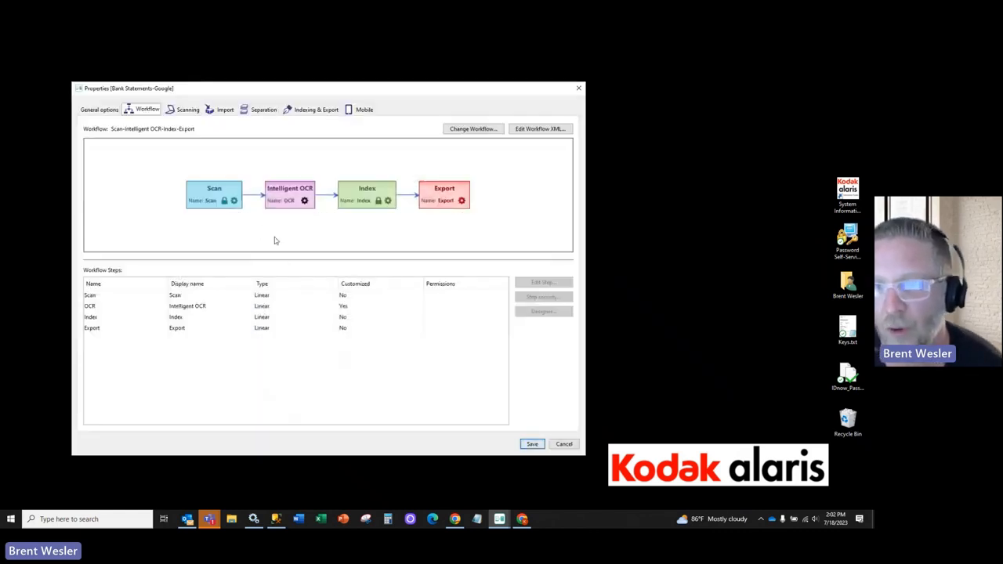
{"action": "left_click", "coordinate": [305, 200]}
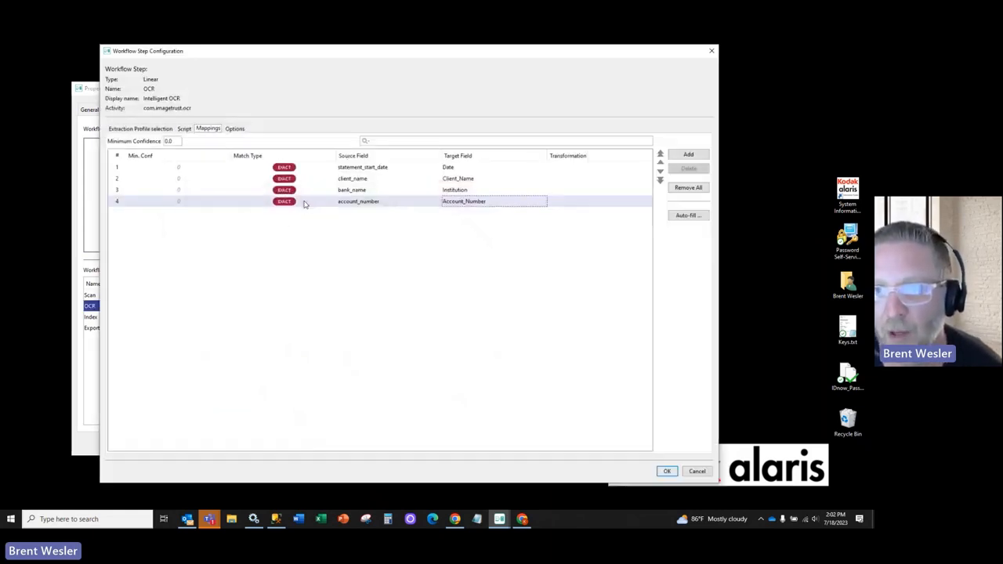
{"action": "left_click", "coordinate": [134, 129]}
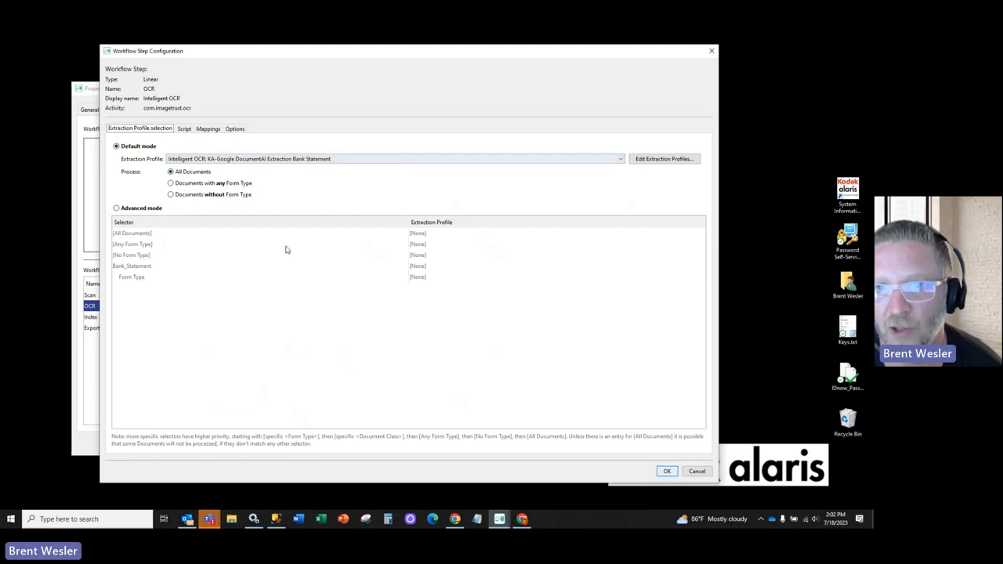
{"action": "left_click", "coordinate": [275, 159]}
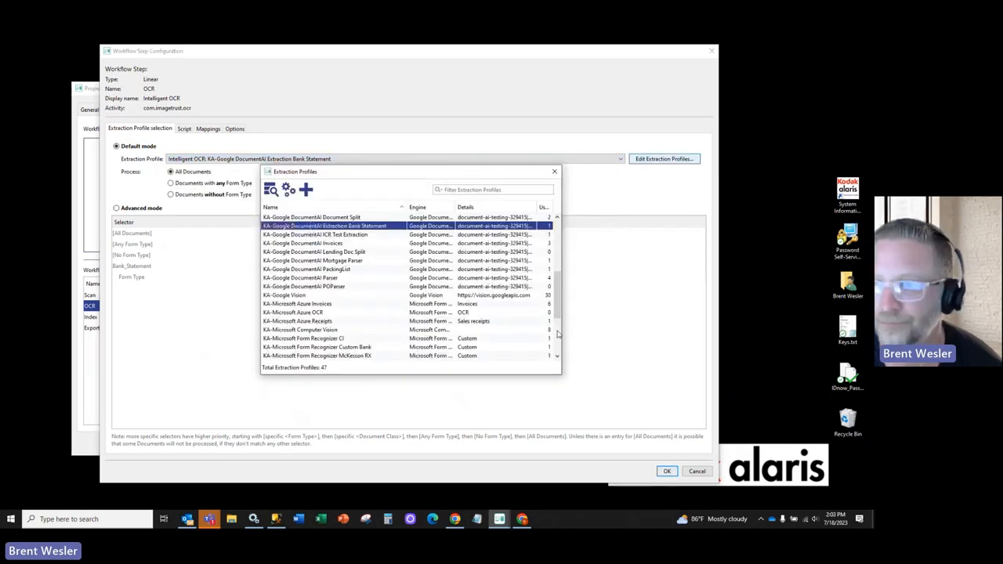
{"action": "left_click", "coordinate": [555, 172]}
Step: Examine the OCR step's source-to-target field mappings and the available target fields, and close the step and job properties
{"action": "left_click", "coordinate": [207, 129]}
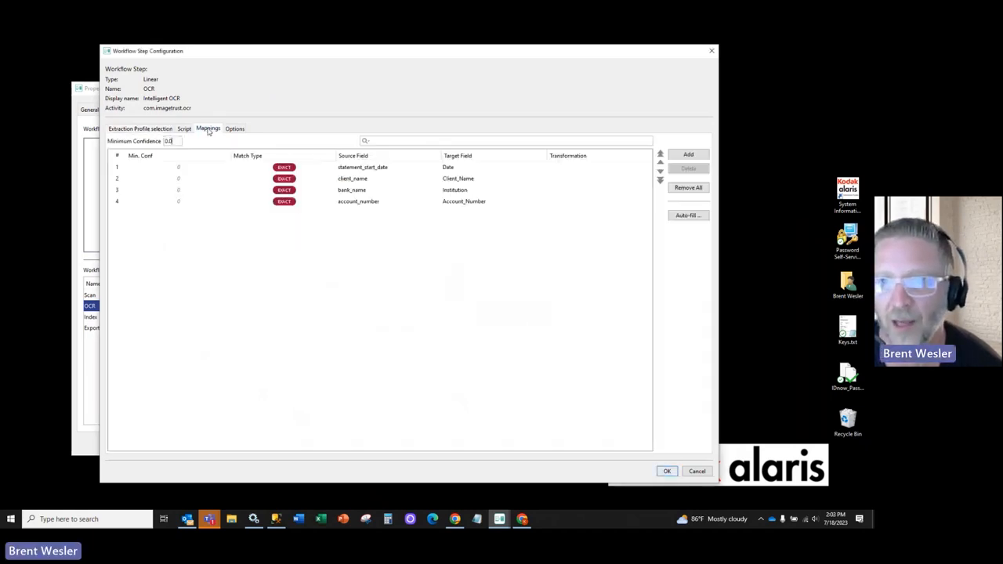
{"action": "left_click", "coordinate": [432, 193]}
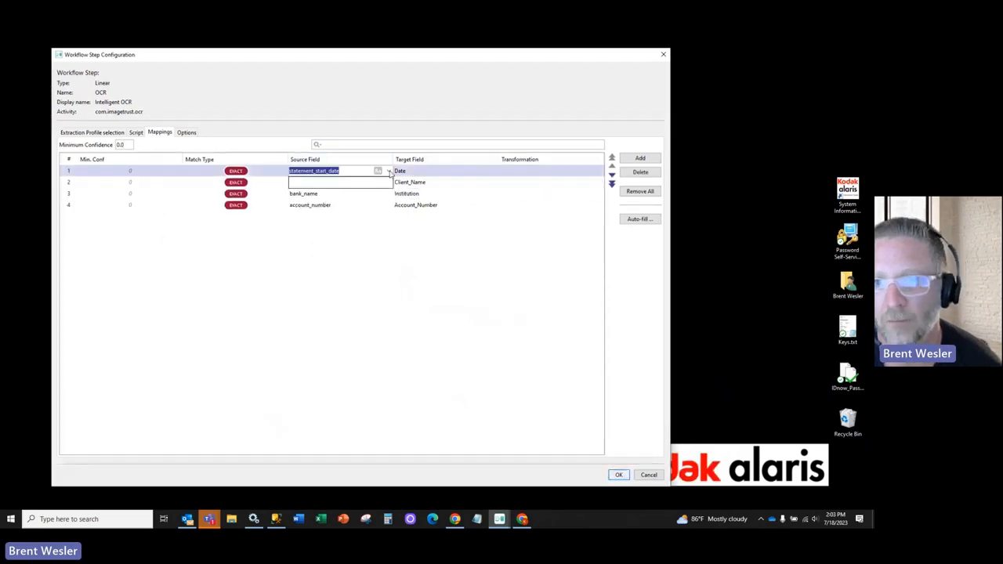
{"action": "left_click", "coordinate": [357, 251]}
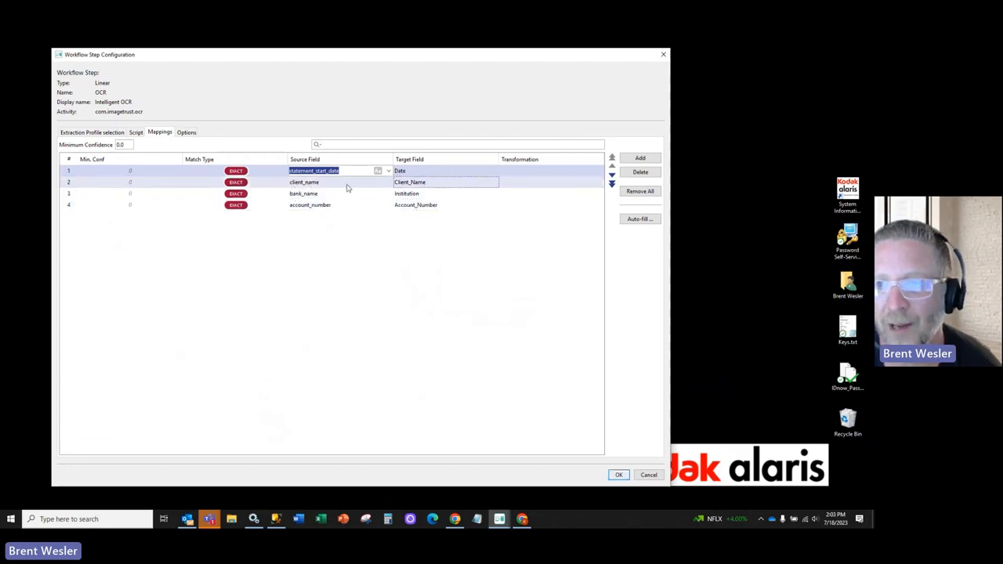
{"action": "left_click", "coordinate": [470, 172]}
{"action": "left_click", "coordinate": [494, 173]}
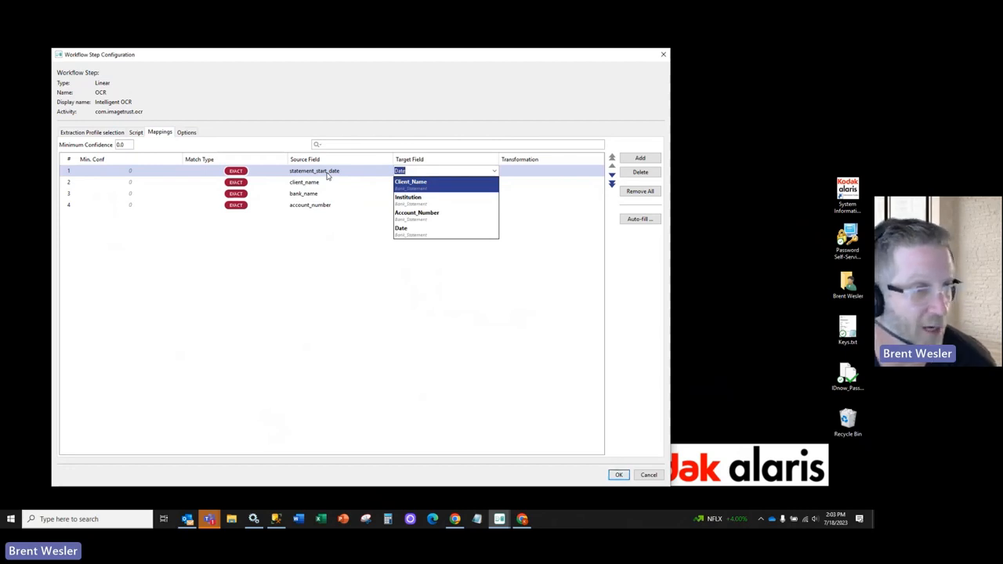
{"action": "left_click", "coordinate": [567, 220]}
{"action": "left_click", "coordinate": [461, 192]}
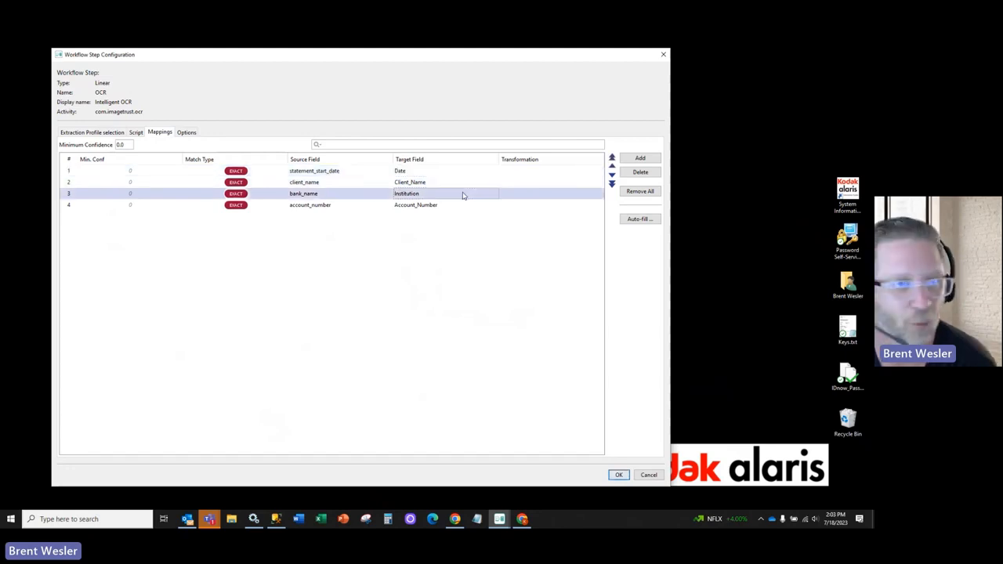
{"action": "left_click", "coordinate": [618, 475]}
{"action": "key", "text": "Return"}
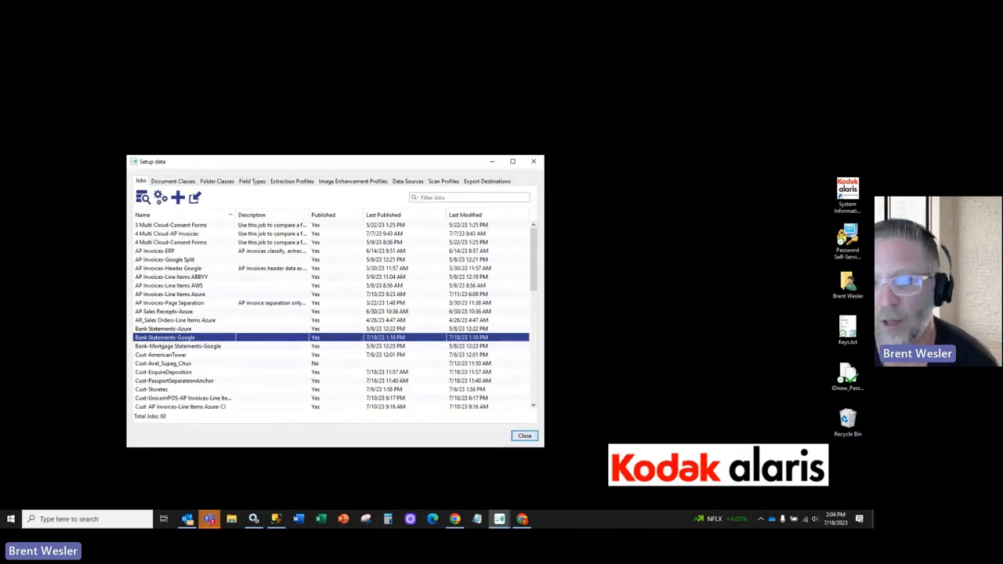
Step: Switch to Info Input Solution and create a Bank Statements-Google batch from 373_2013_Sikorsky_statement.pdf and 11092013_citibank_statement.pdf
{"action": "mouse_move", "coordinate": [500, 521]}
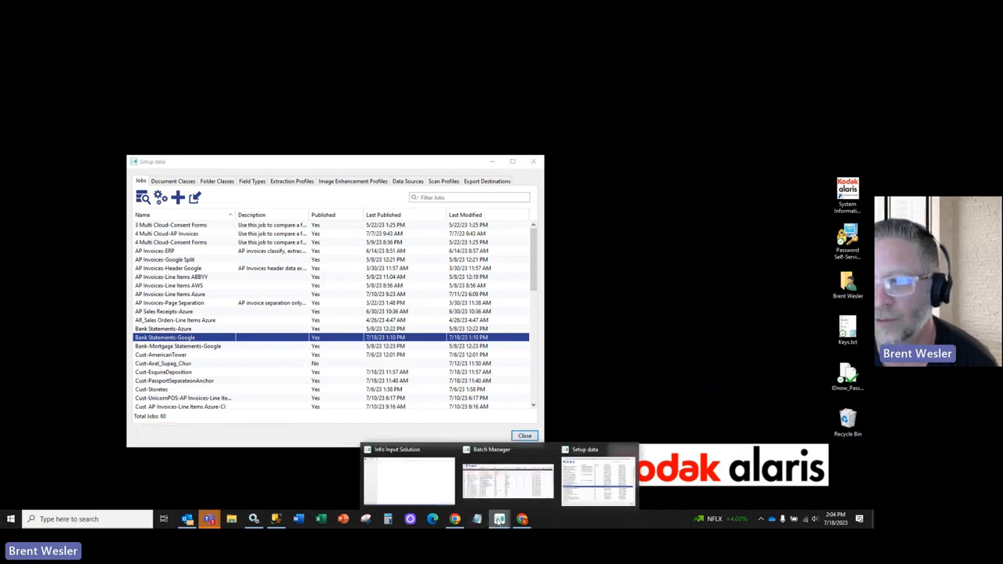
{"action": "left_click", "coordinate": [407, 476]}
{"action": "left_click", "coordinate": [14, 60]}
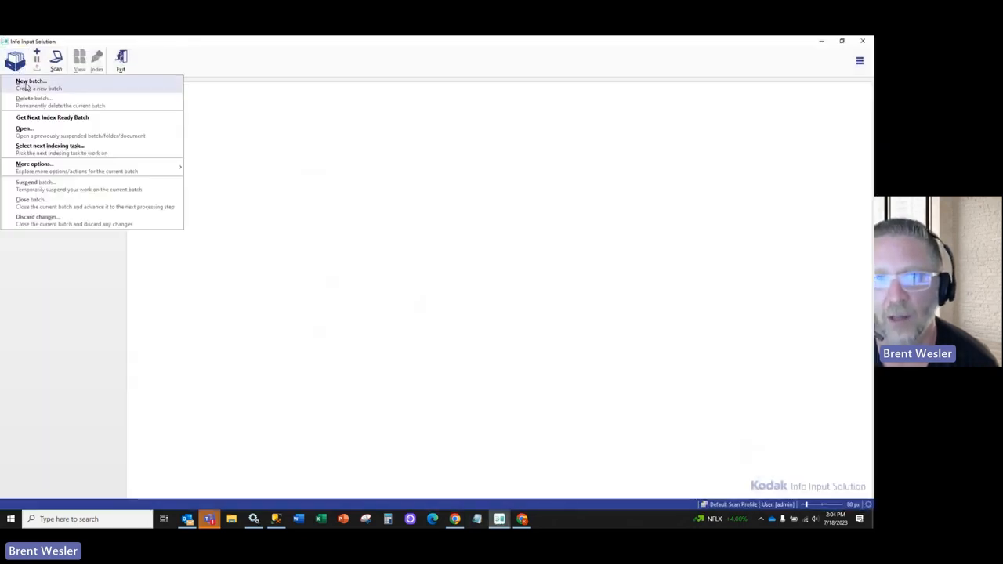
{"action": "left_click", "coordinate": [28, 81]}
{"action": "left_click", "coordinate": [493, 357]}
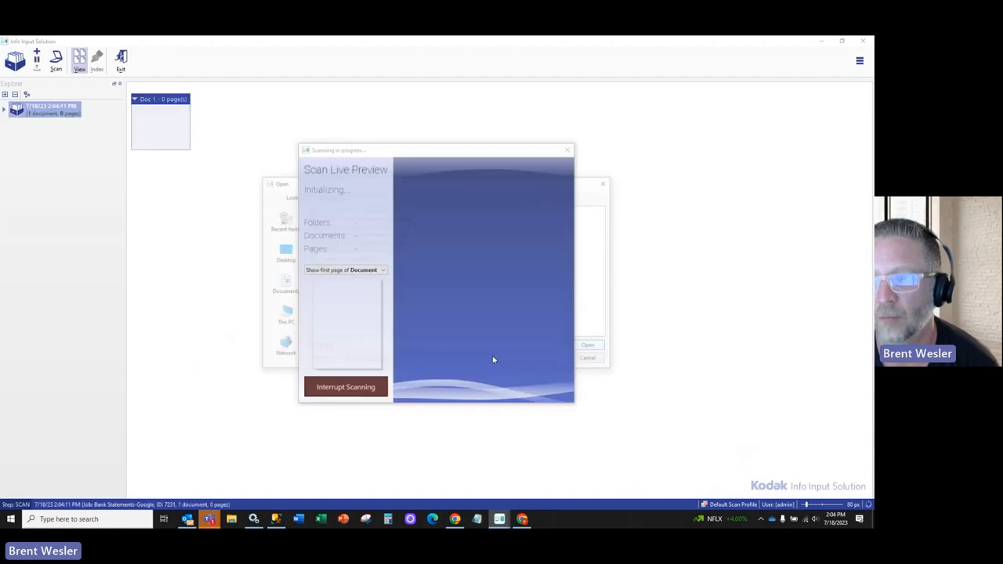
{"action": "left_click", "coordinate": [357, 209]}
{"action": "left_click", "coordinate": [359, 249], "text": "ctrl"}
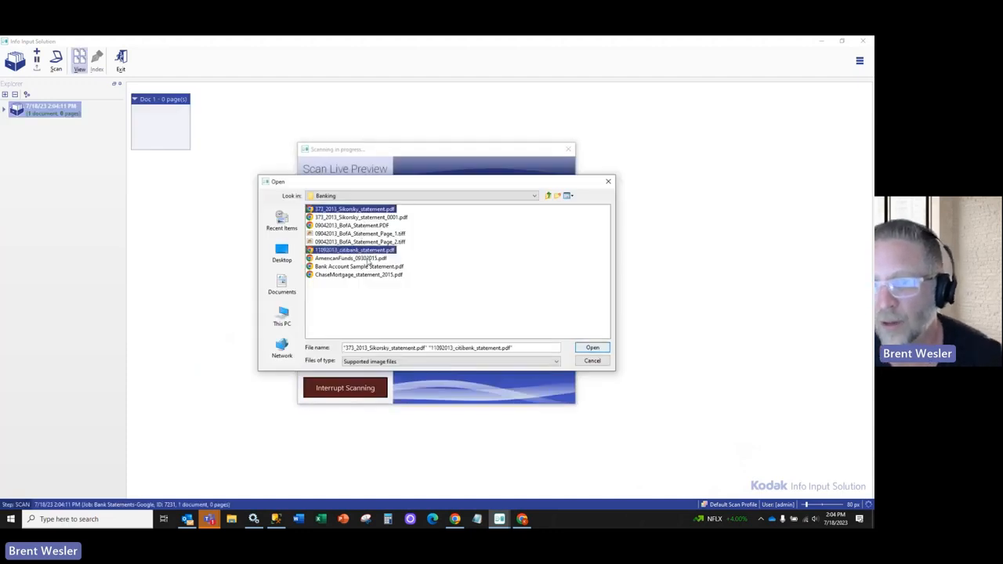
{"action": "left_click", "coordinate": [593, 347]}
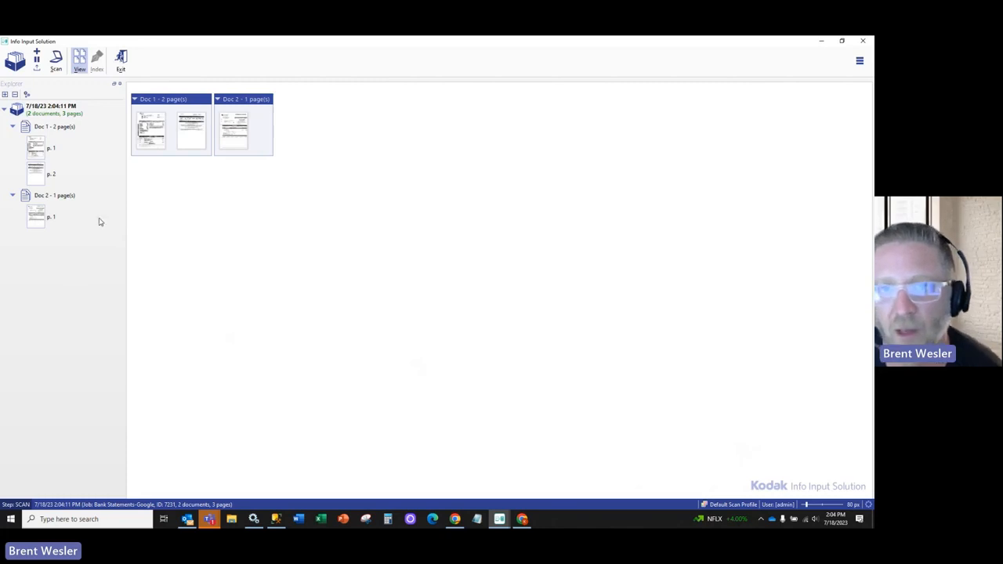
Step: Close the new batch to send it for processing, and open it from the Batch Manager at its Index step
{"action": "left_click", "coordinate": [36, 67]}
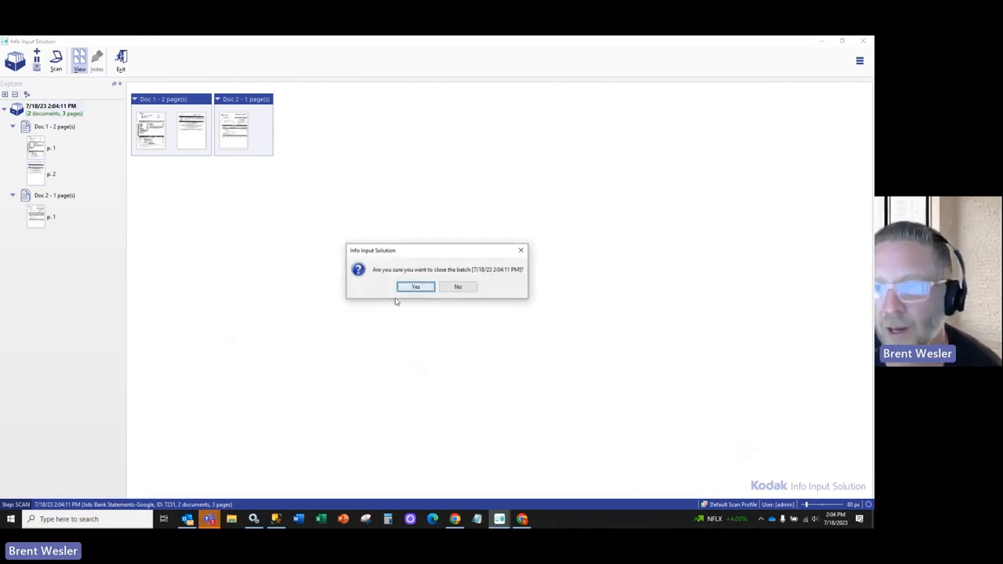
{"action": "left_click", "coordinate": [416, 286]}
{"action": "left_click", "coordinate": [270, 154]}
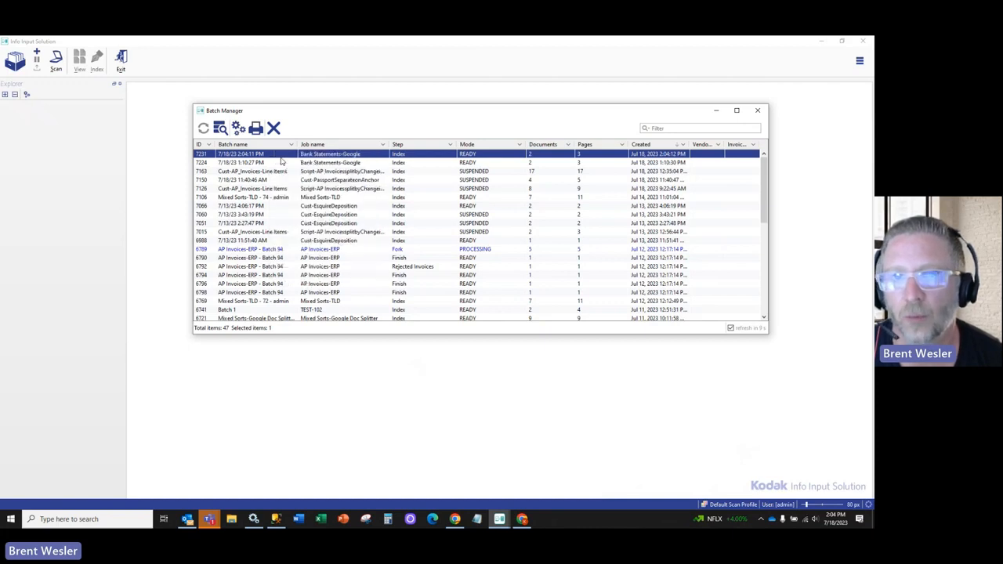
{"action": "double_click", "coordinate": [280, 156]}
Step: Examine the extracted account number, date, client name and institution of Doc 1, the Citibank statement, against the page image
{"action": "left_click", "coordinate": [3, 110]}
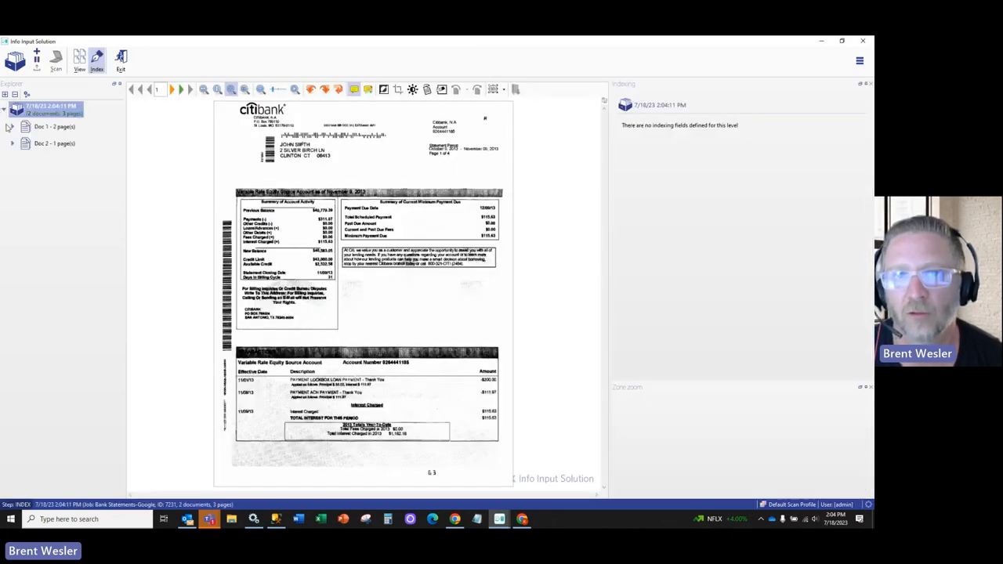
{"action": "left_click", "coordinate": [24, 127]}
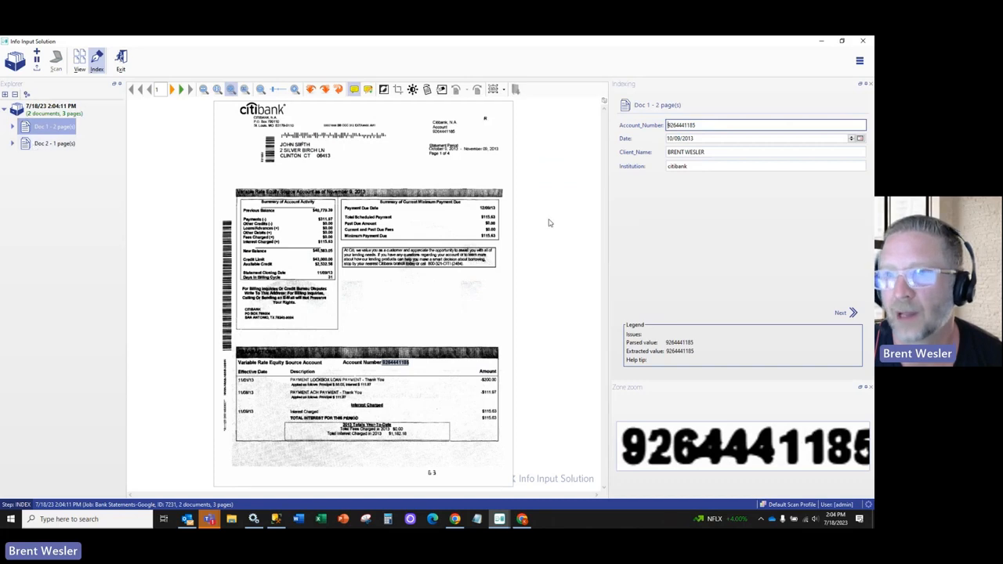
{"action": "left_click", "coordinate": [704, 137]}
{"action": "left_click", "coordinate": [703, 153]}
{"action": "left_click", "coordinate": [695, 166]}
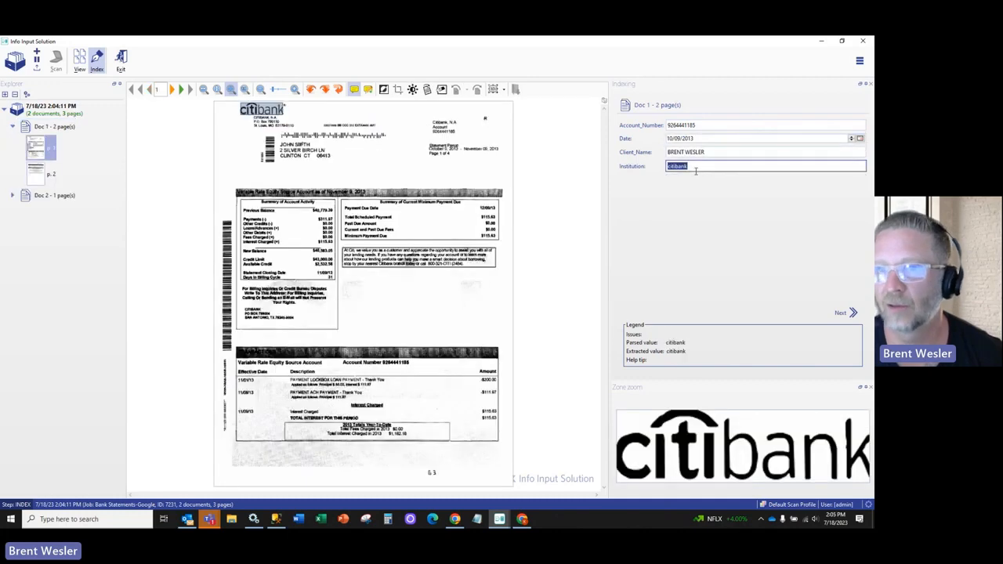
Step: Examine the extracted account number, date, client name and institution of Doc 2, the Sikorsky Credit Union statement
{"action": "left_click", "coordinate": [44, 195]}
{"action": "left_click", "coordinate": [12, 196]}
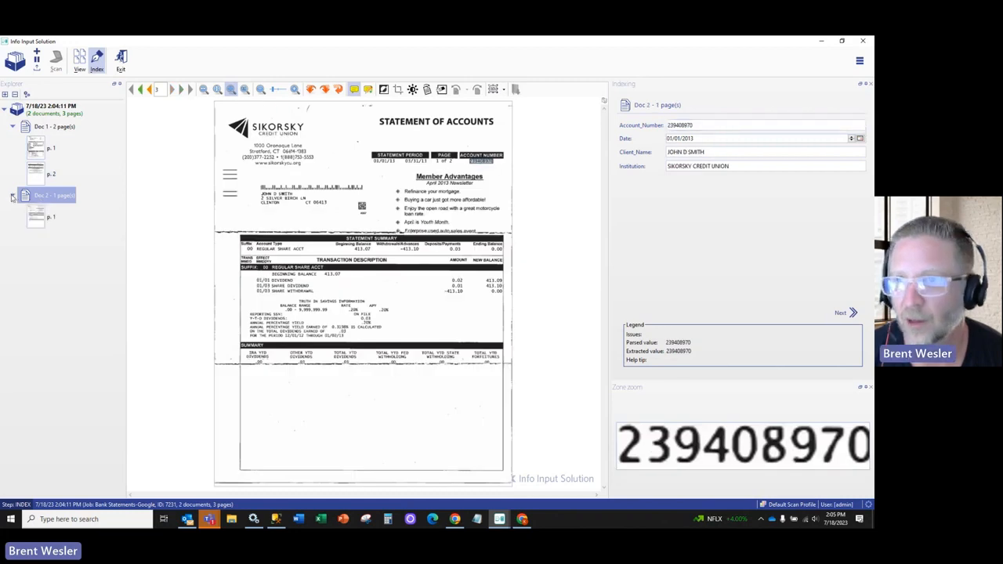
{"action": "left_click", "coordinate": [699, 126]}
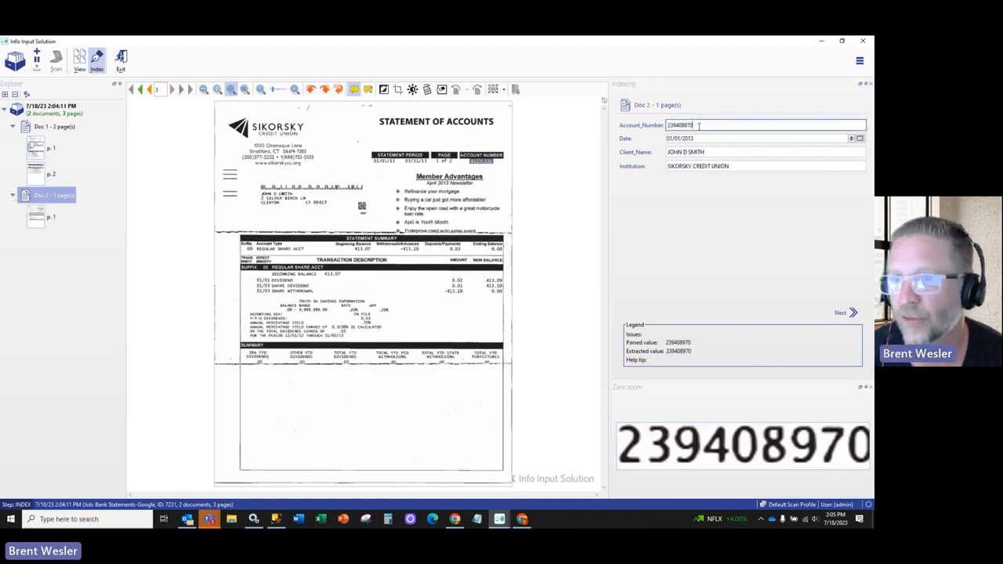
{"action": "left_click", "coordinate": [708, 138]}
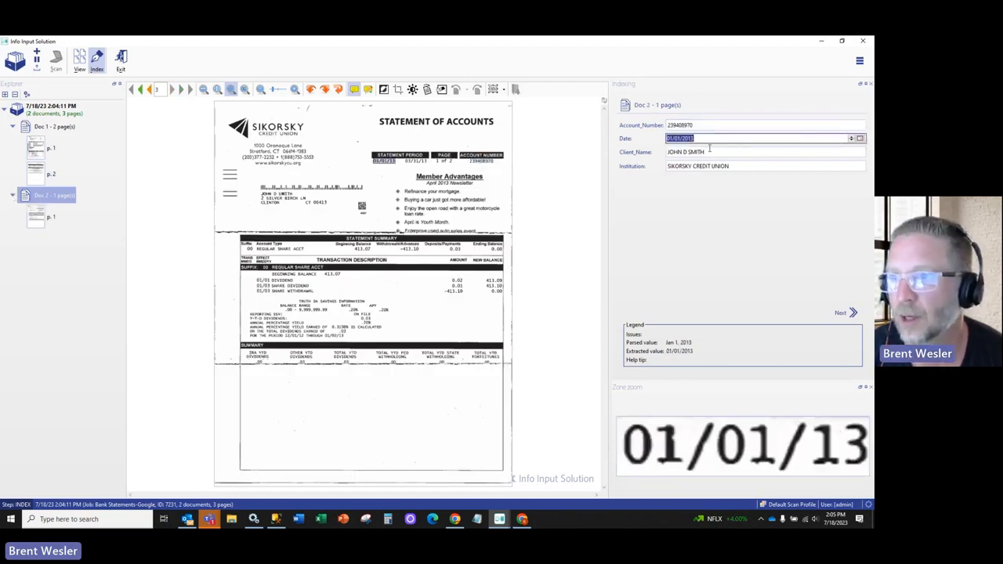
{"action": "left_click", "coordinate": [709, 151]}
{"action": "left_click", "coordinate": [721, 167]}
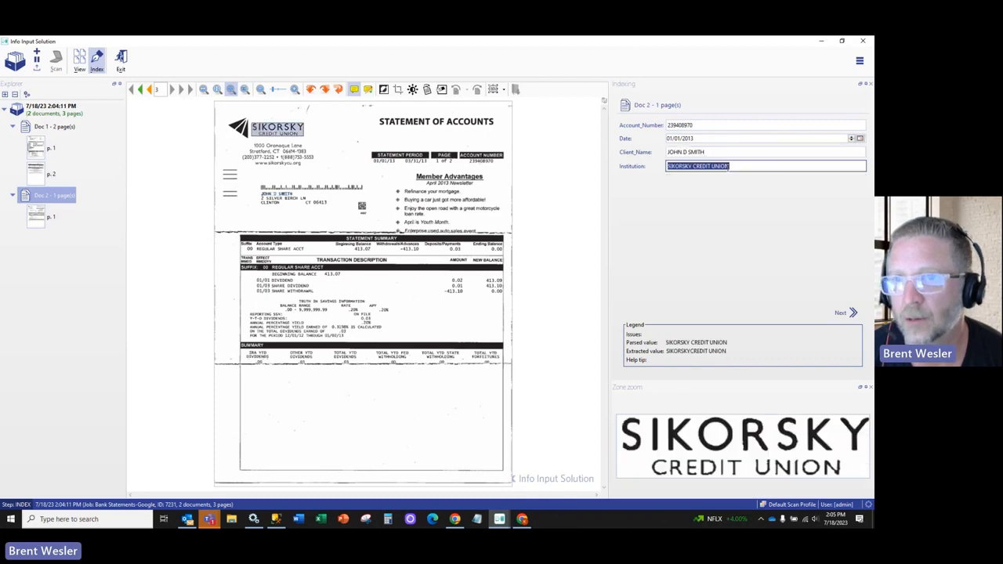